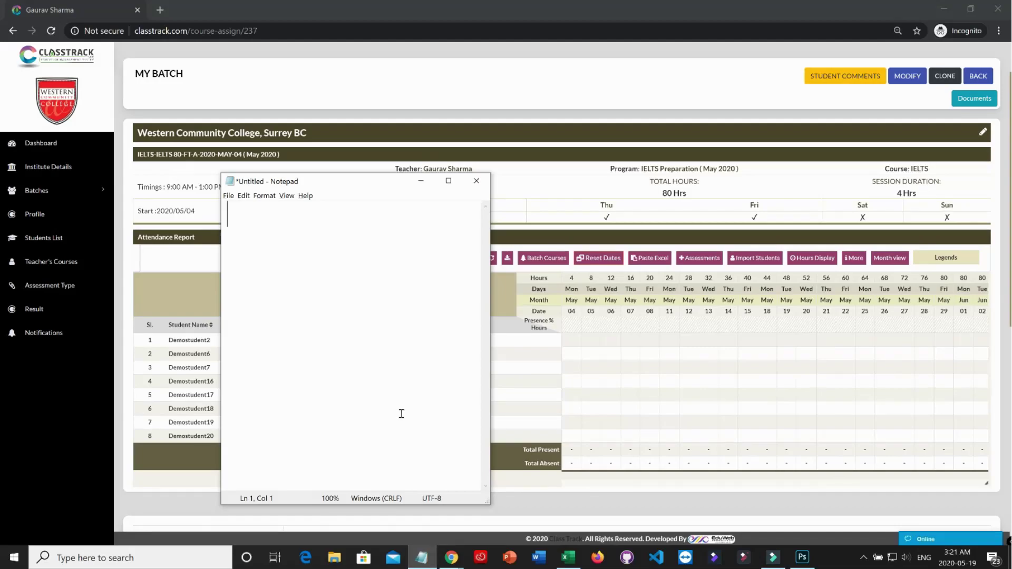
- Write the note "Let us now see how easy it is to add assessments on classtrack.com" in Notepad
text(ee )
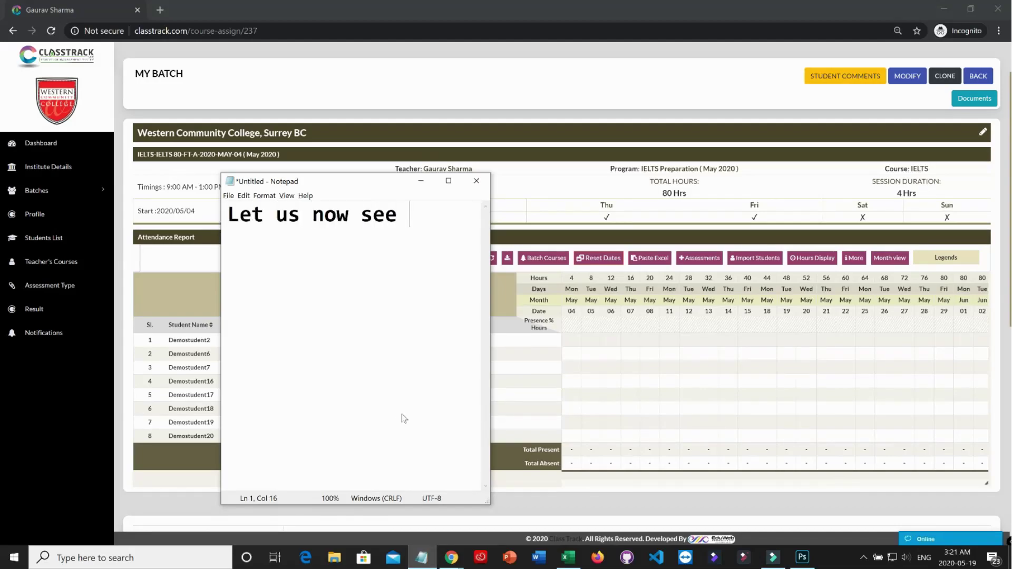
text(how easy it is t)
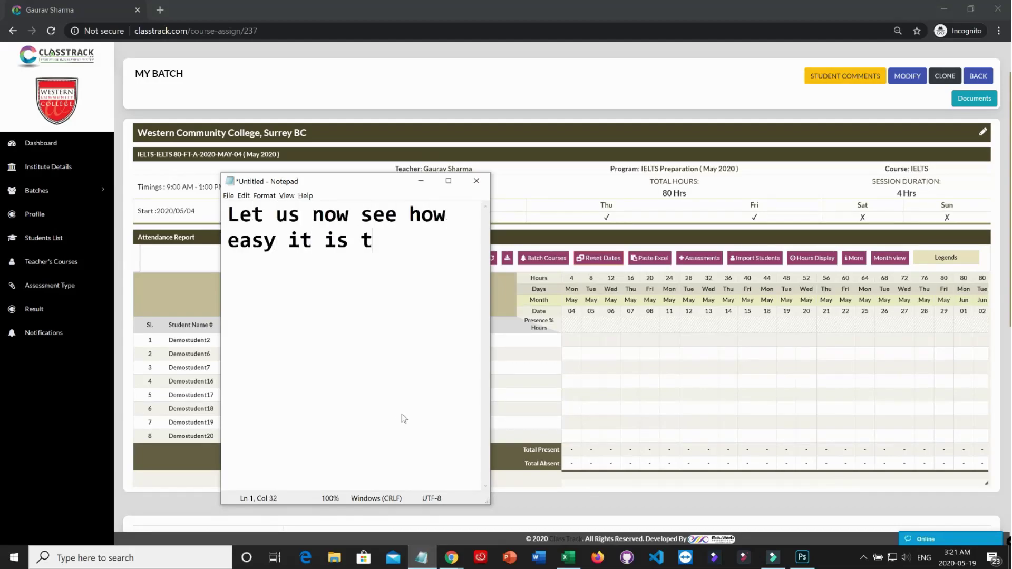
text(o add assessments o)
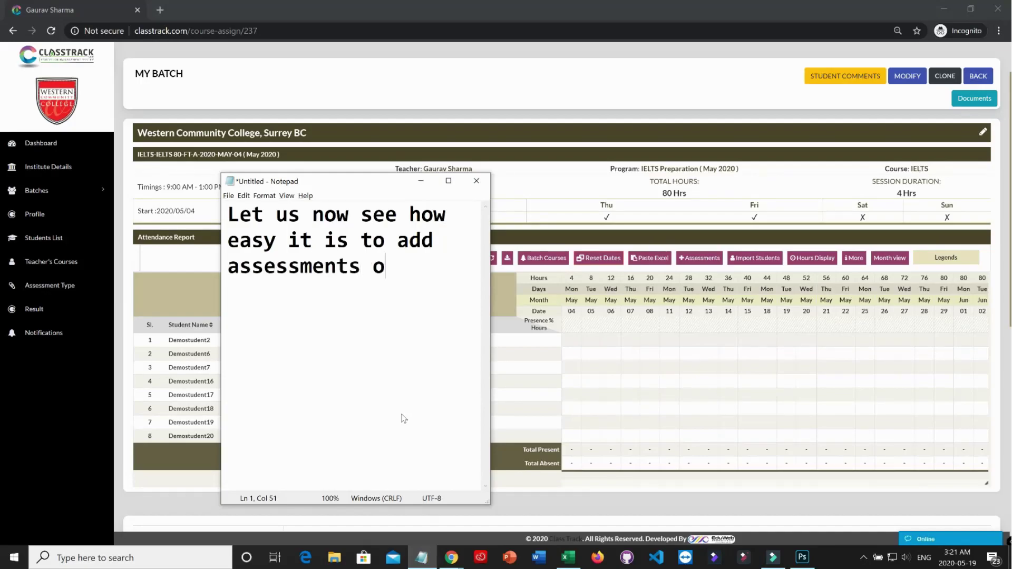
text(n classtrack.com)
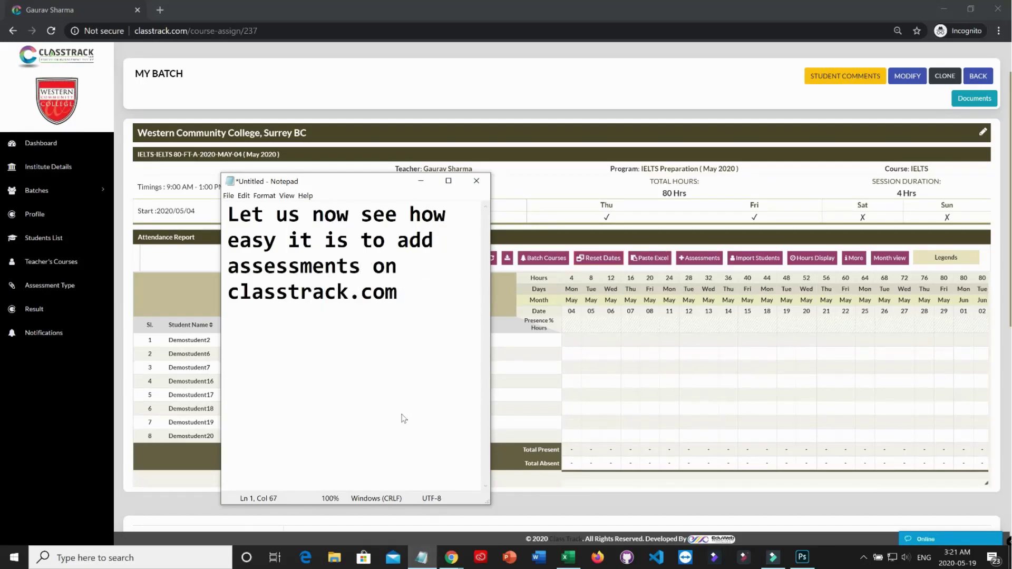
- Replace the note's text with "First, click on the assessment button -->"
key(ctrl+a)
key(BackSpace)
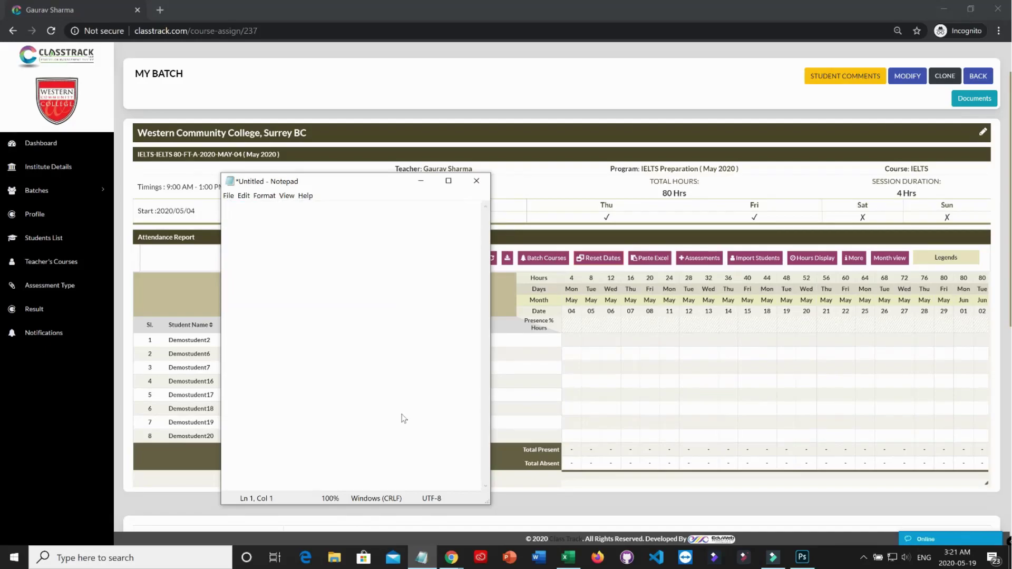
text(First, )
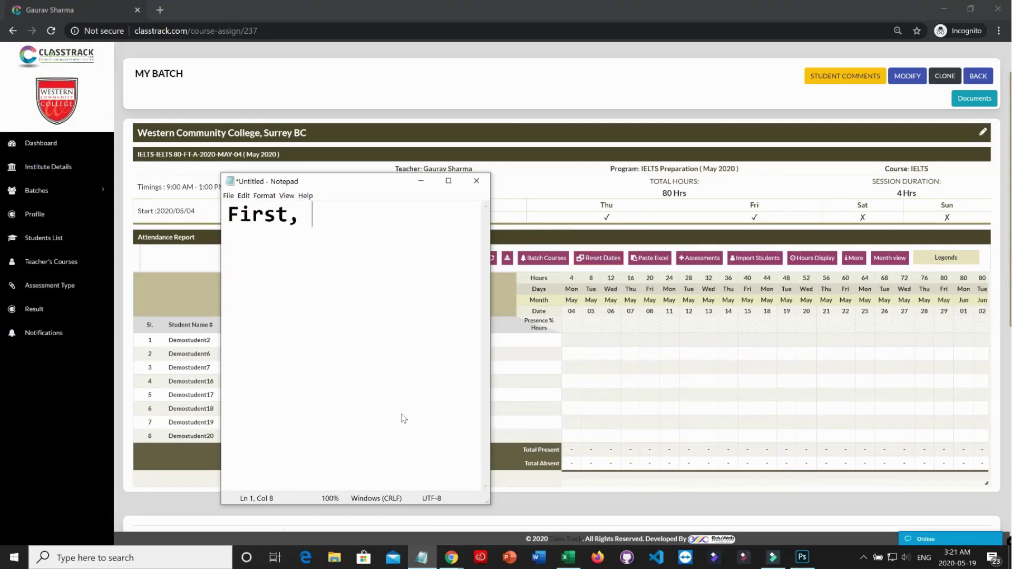
text(click on the assessment button -->)
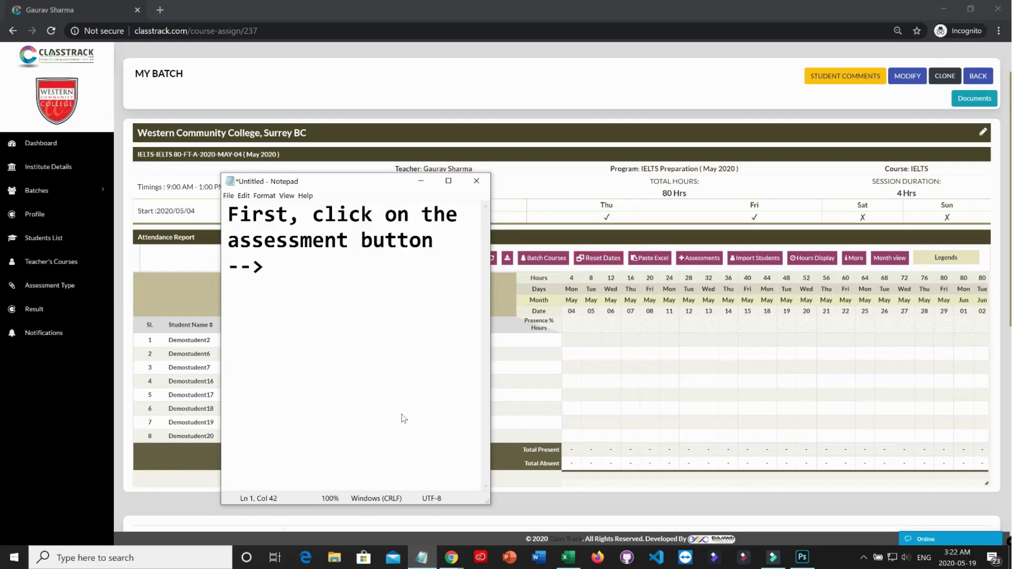
- Turn on the screen magnifier and open the form for adding an assessment to the batch in Chrome
key(super+plus)
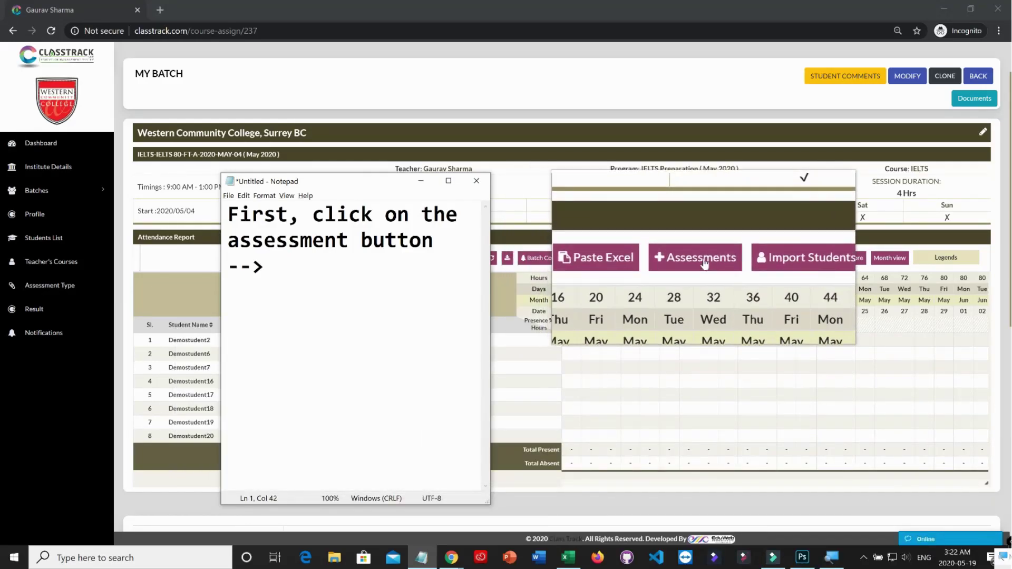
click(704, 264)
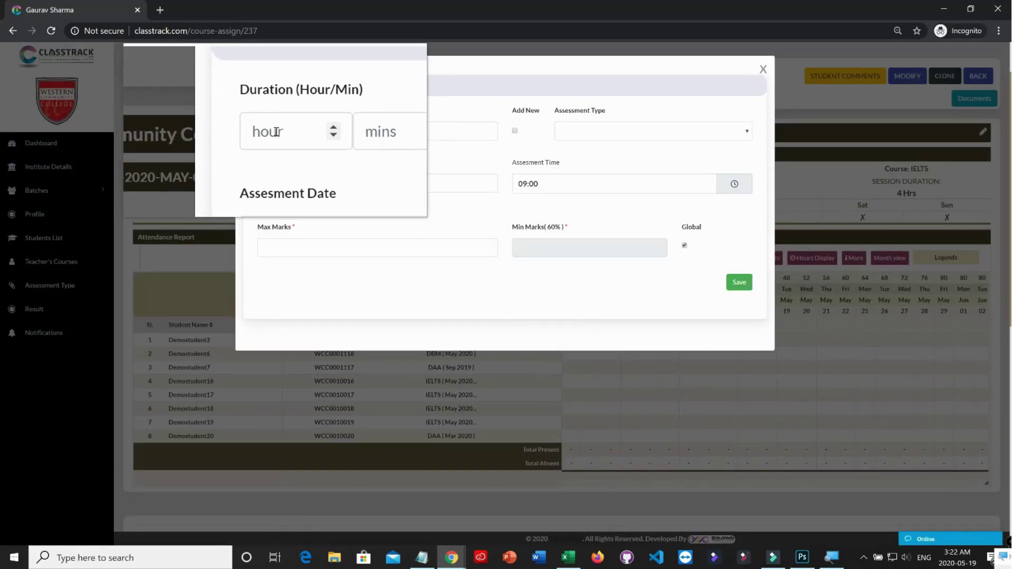
- Return to Notepad and replace the note with "There are 2 types of assessments:" followed by the lines "1. Timed" and "2. Not timed"
key(alt+Tab)
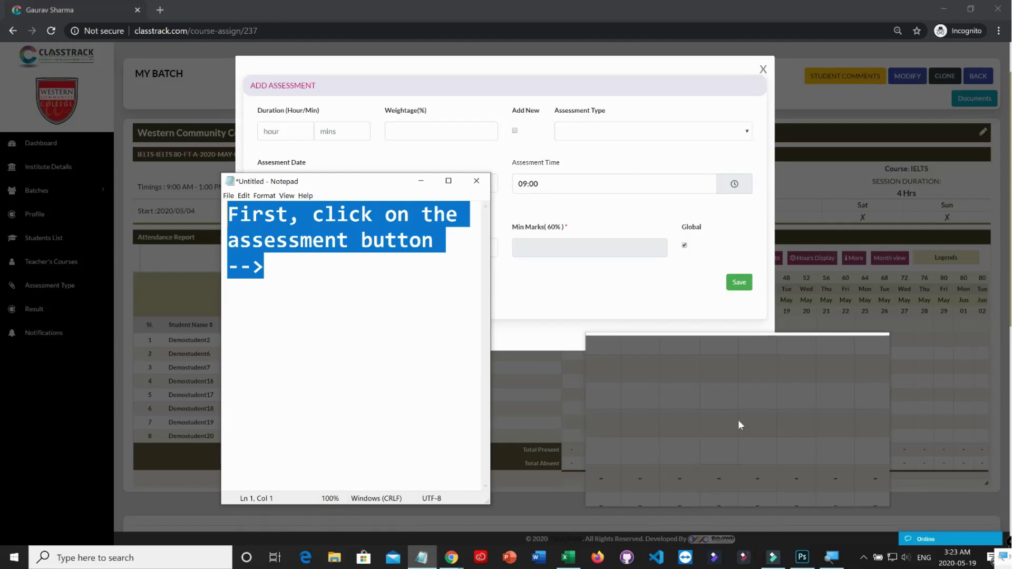
text(There are)
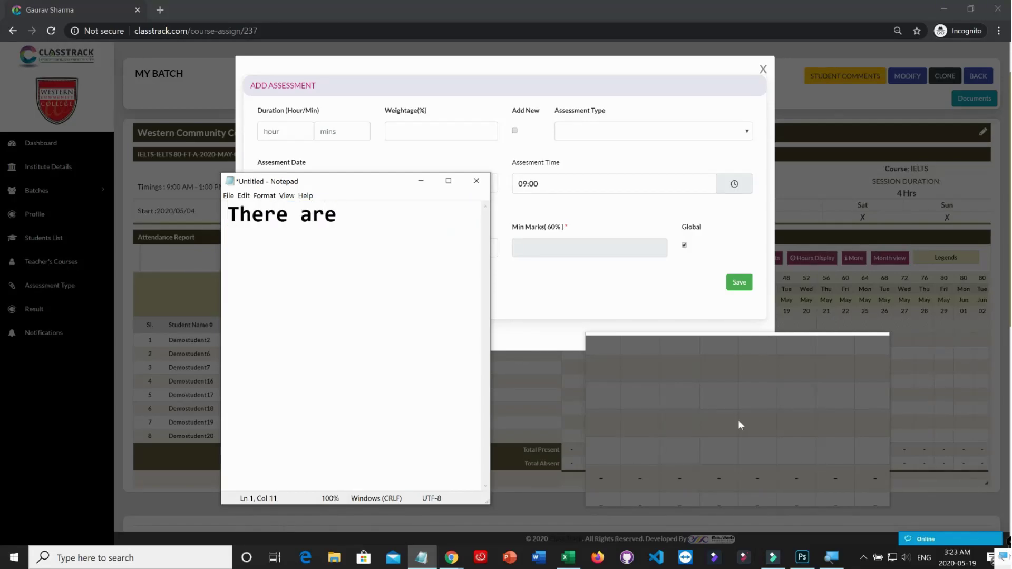
text( 2 types of assessments:)
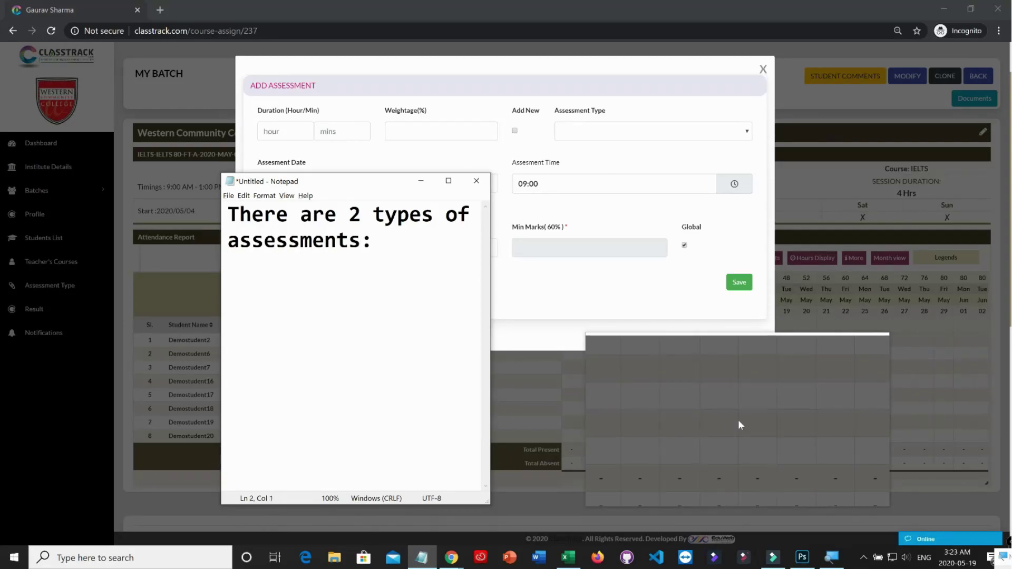
text( 1. Timed)
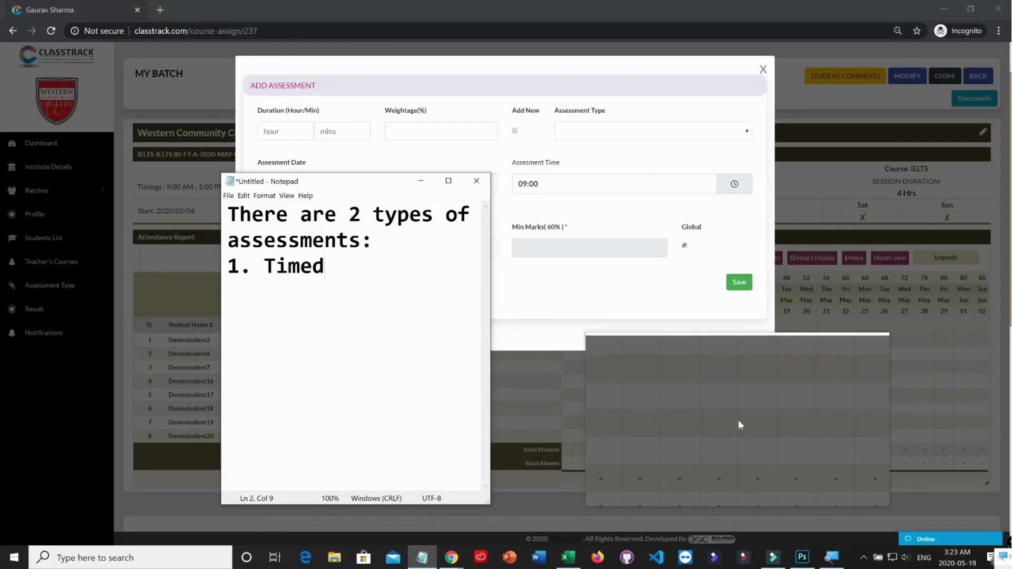
text( 2. Not timed)
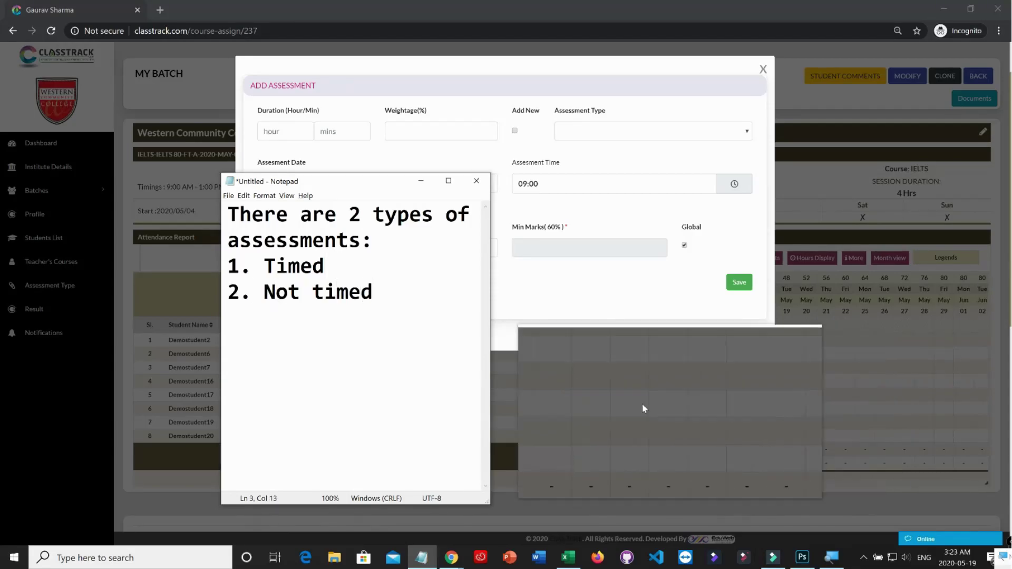
- Replace the note with "Timed can be like an exam that needs to be finished within a timeframe like in 3 hrs or 1 hr"
key(ctrl+a)
key(BackSpace)
drag(728, 353, 761, 403)
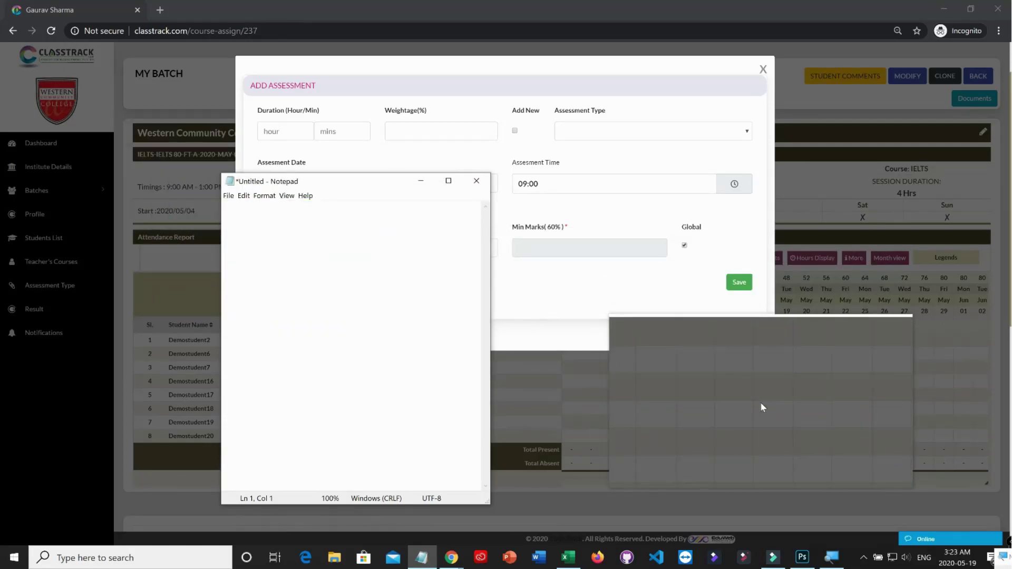
text(Times)
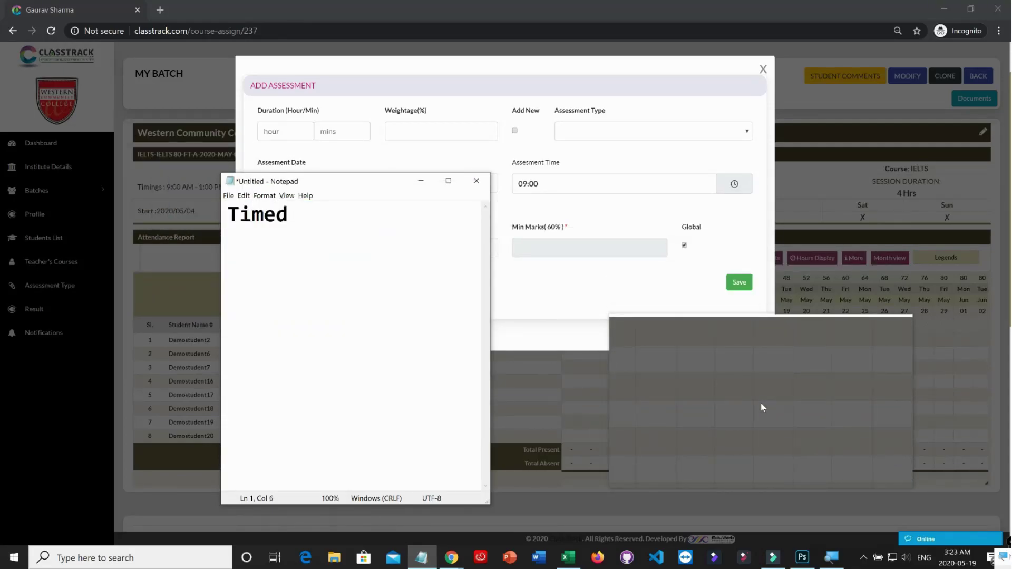
text( can be)
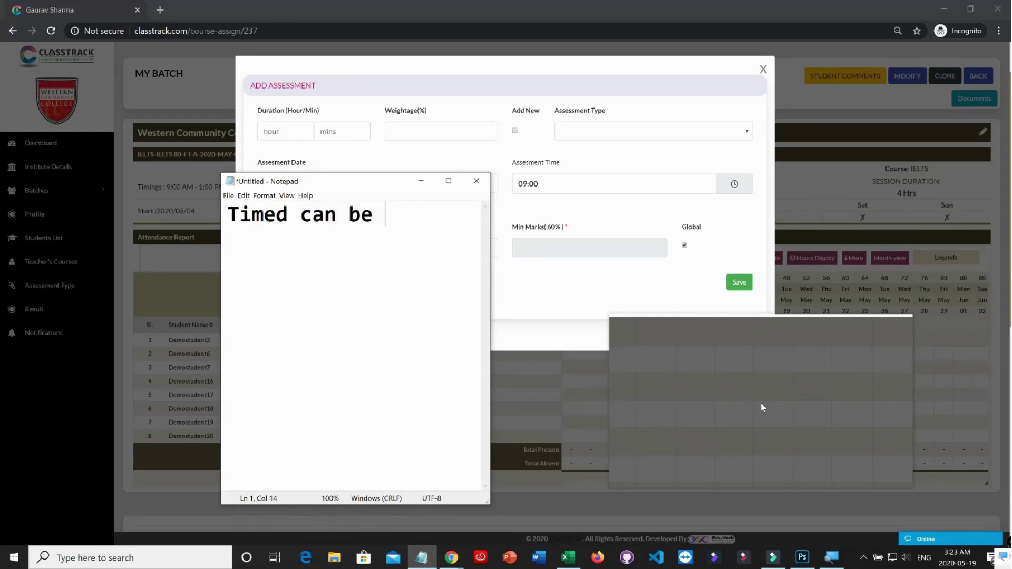
text( like an)
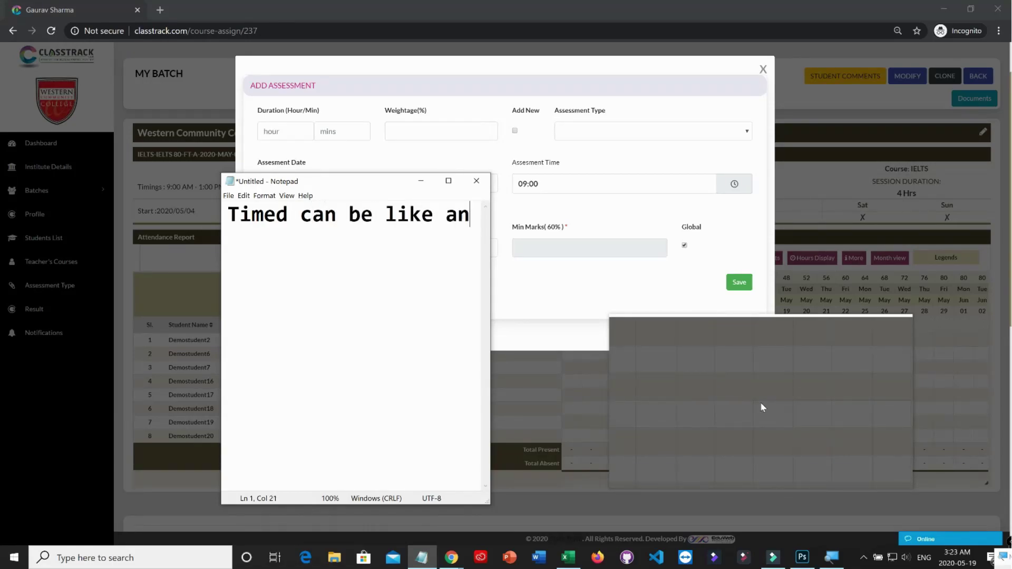
text( exam that needs)
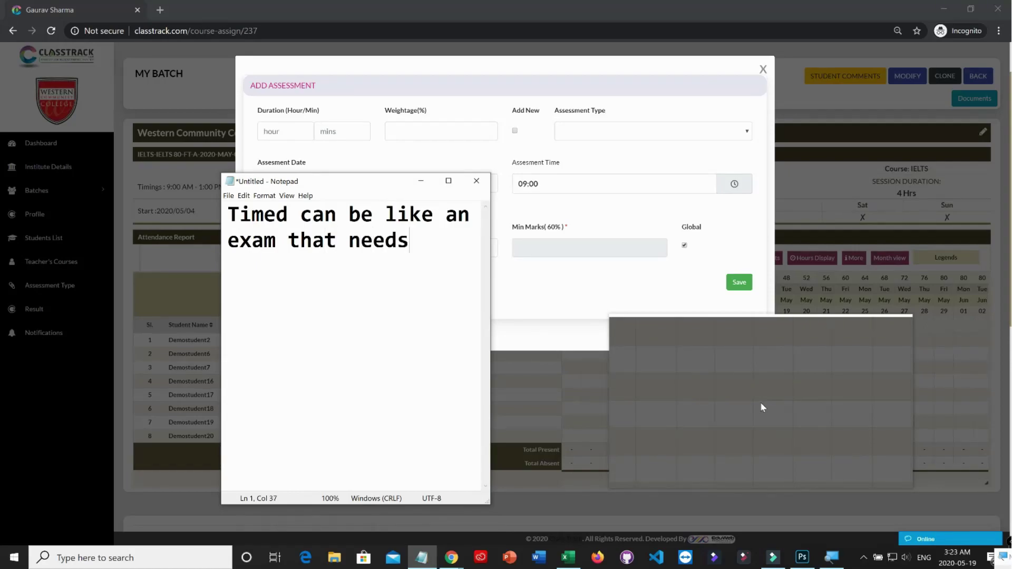
text( to be finished with)
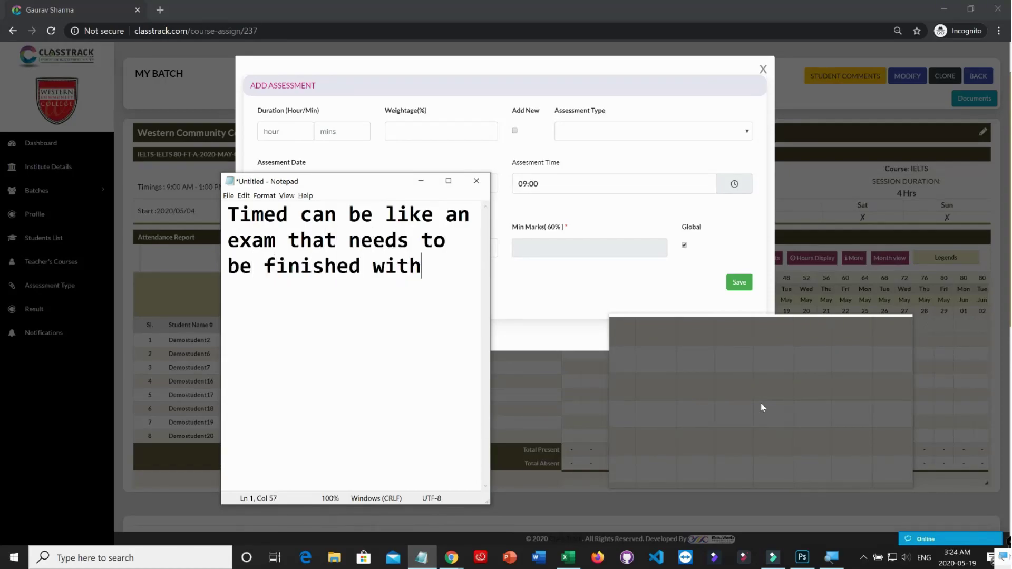
text(in a timefr)
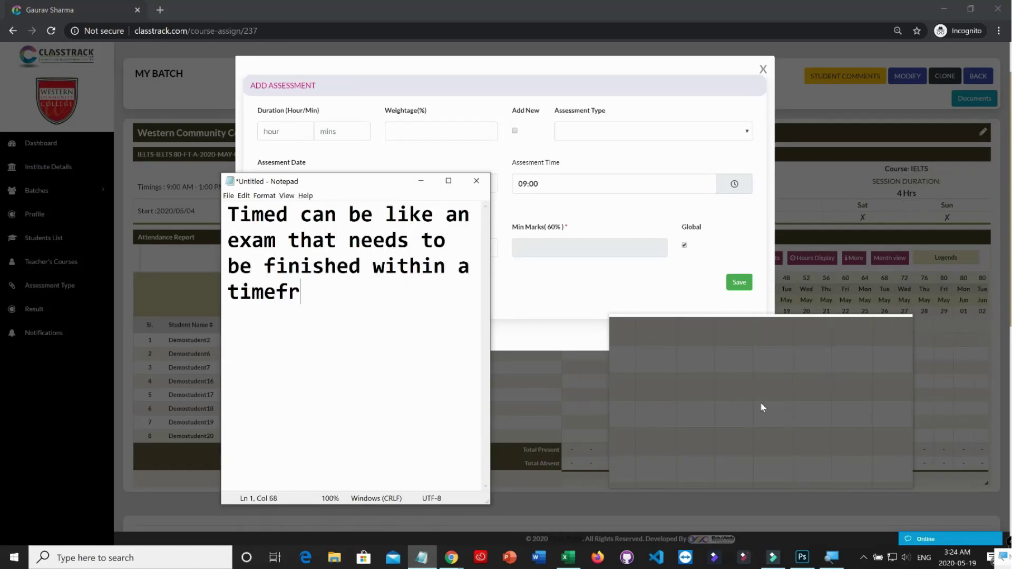
text(ame l)
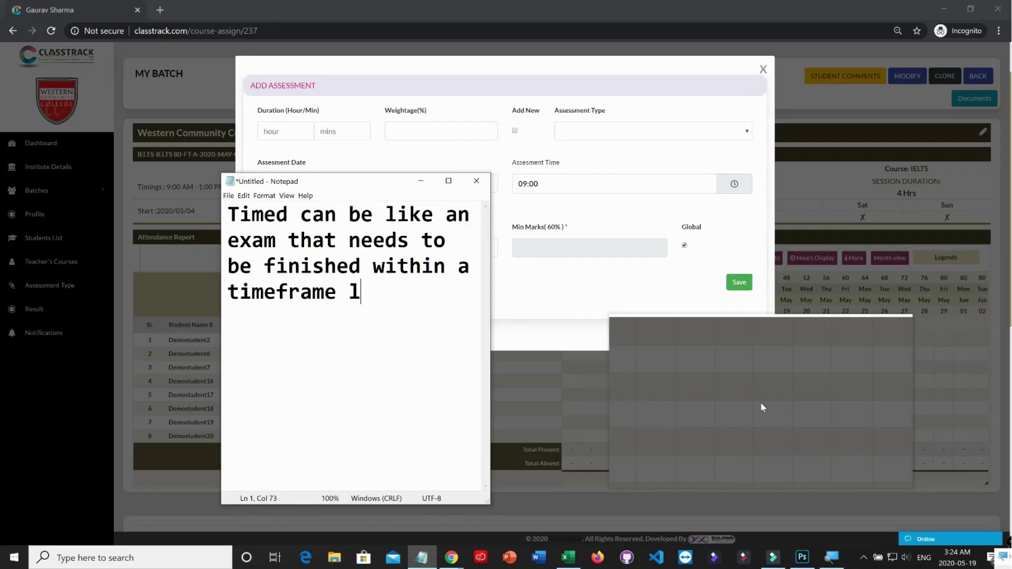
text(ike in 3 hrs or )
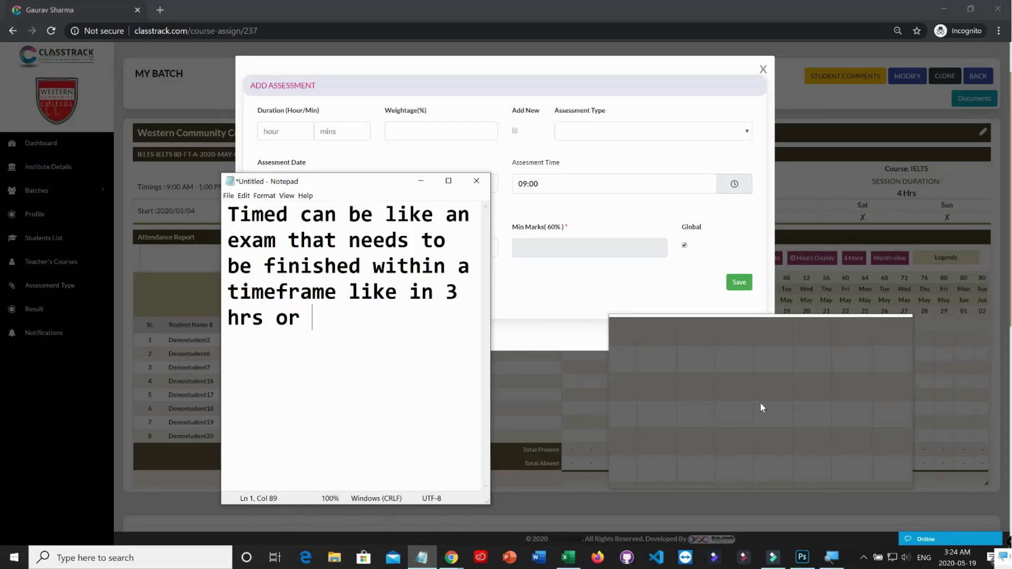
text(1 hr)
- Replace the note with "not timed are the assignments, which do not have a timeframe but have a submission date or an expiry date and time."
key(ctrl+a)
text(not t)
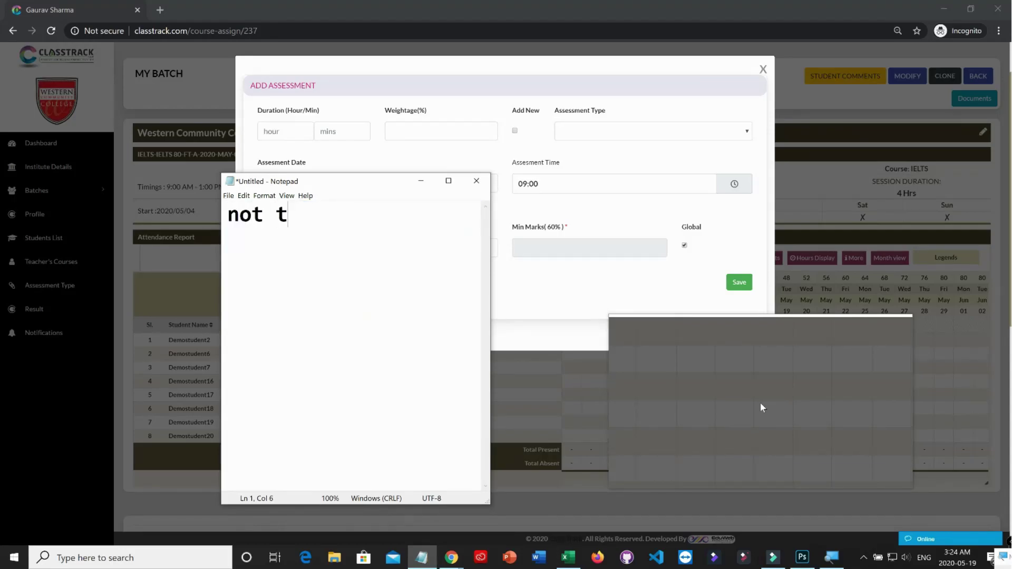
text(imed are )
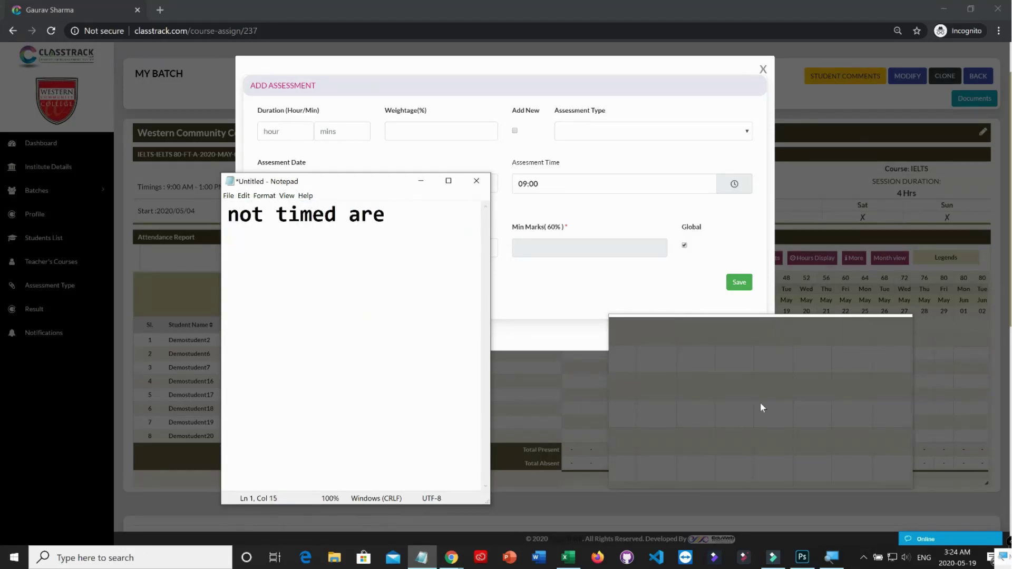
text(the assignments)
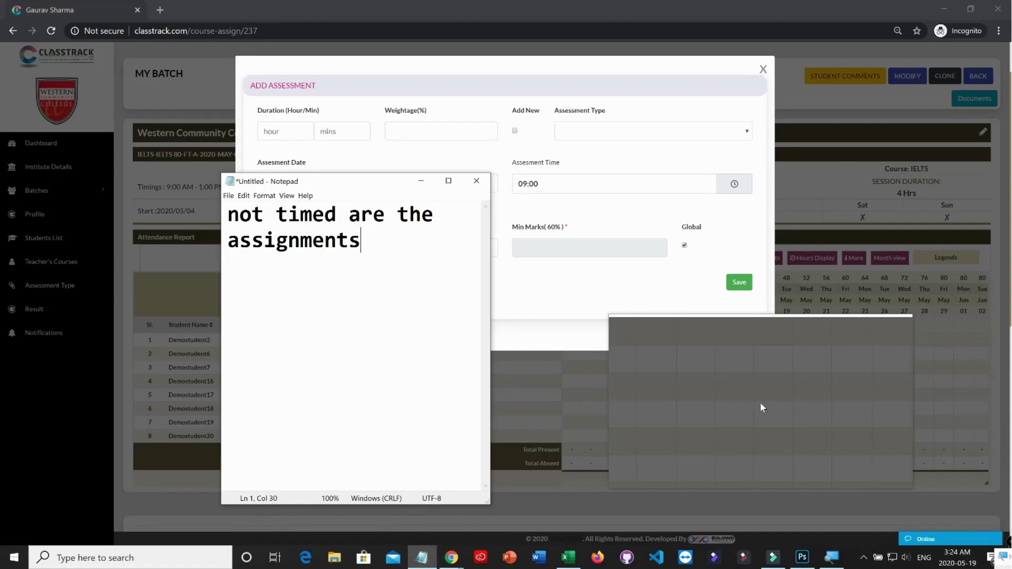
text(, which )
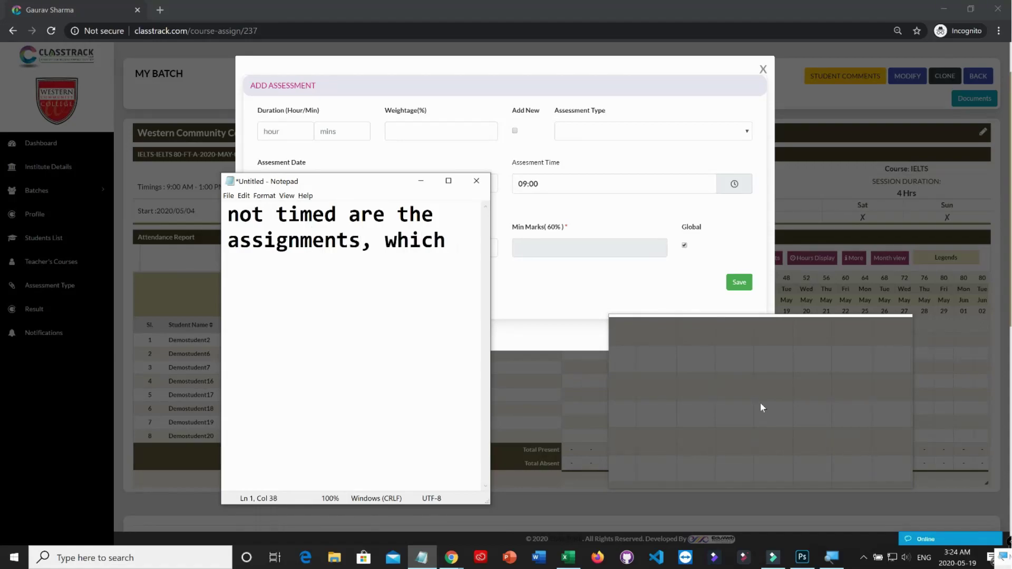
text(do not have a time)
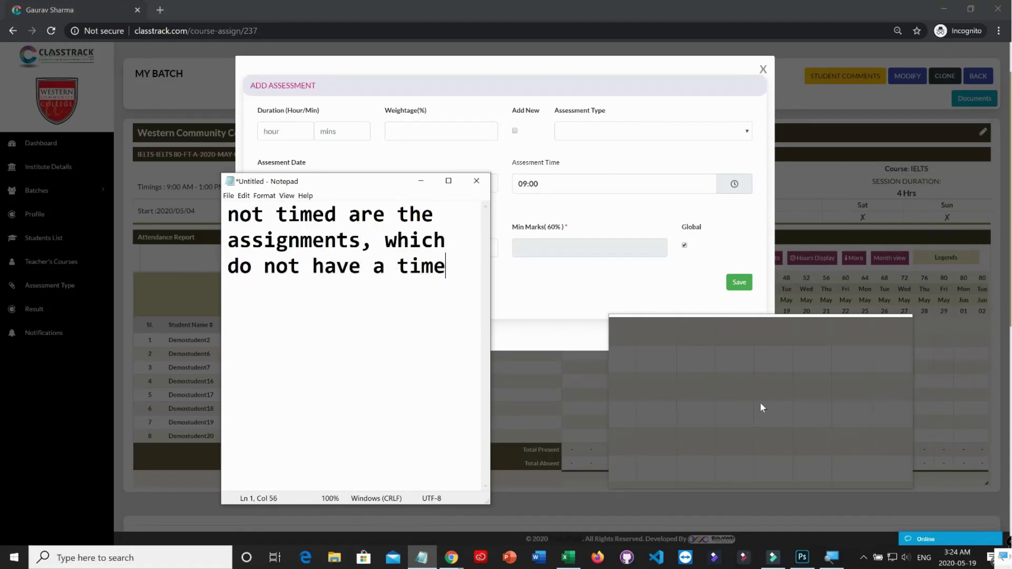
text(frame but have a submission dat)
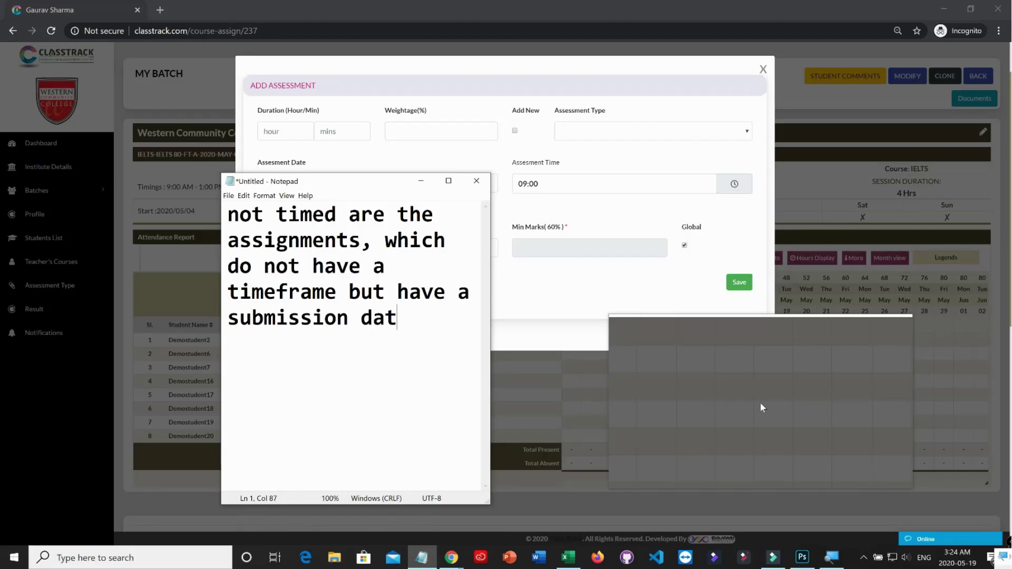
text(e or an expiry date and time.)
- Replace the note's text with "let us see how to add assessments"
key(ctrl+a)
text(let us)
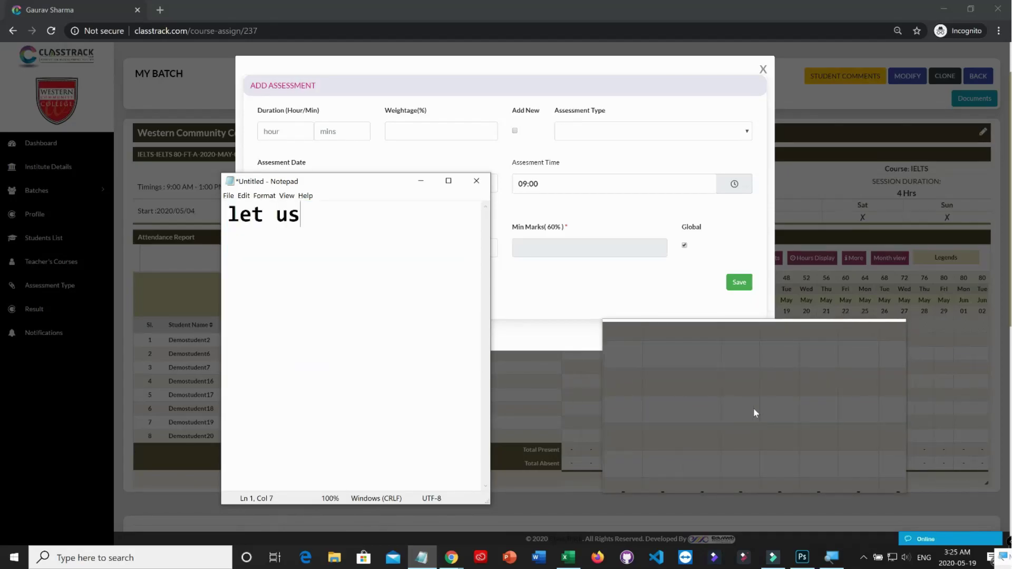
text( see how to add assessments)
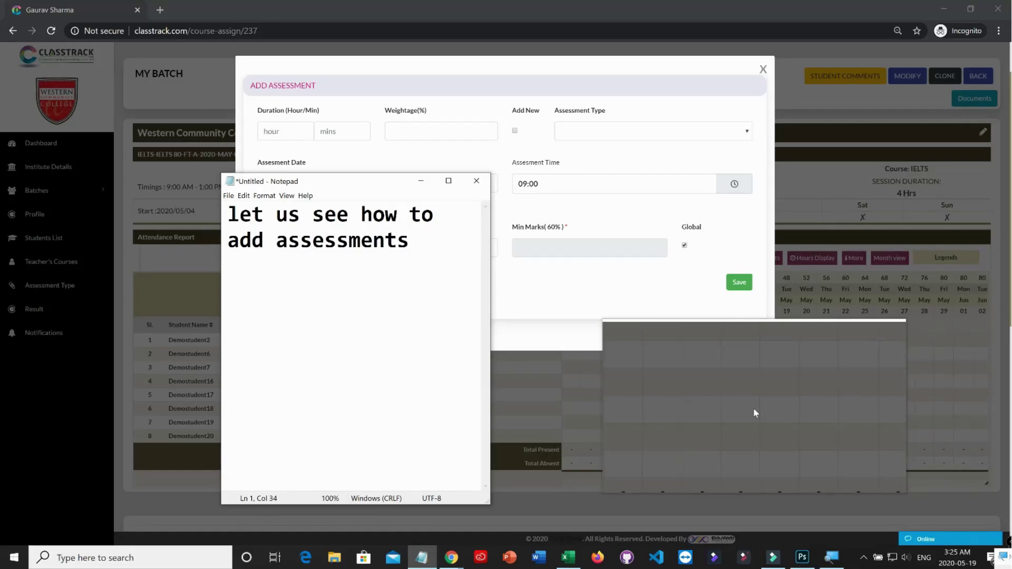
- Switch to the assessment form in Chrome and set the duration to 3 hours and the weightage to 30%
click(727, 407)
key(super+plus)
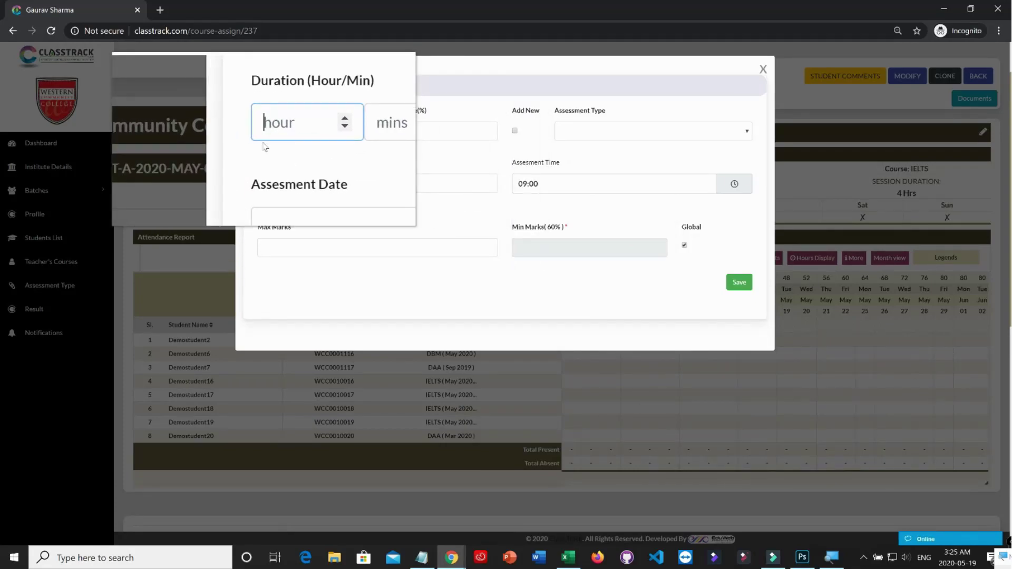
text(3)
click(339, 133)
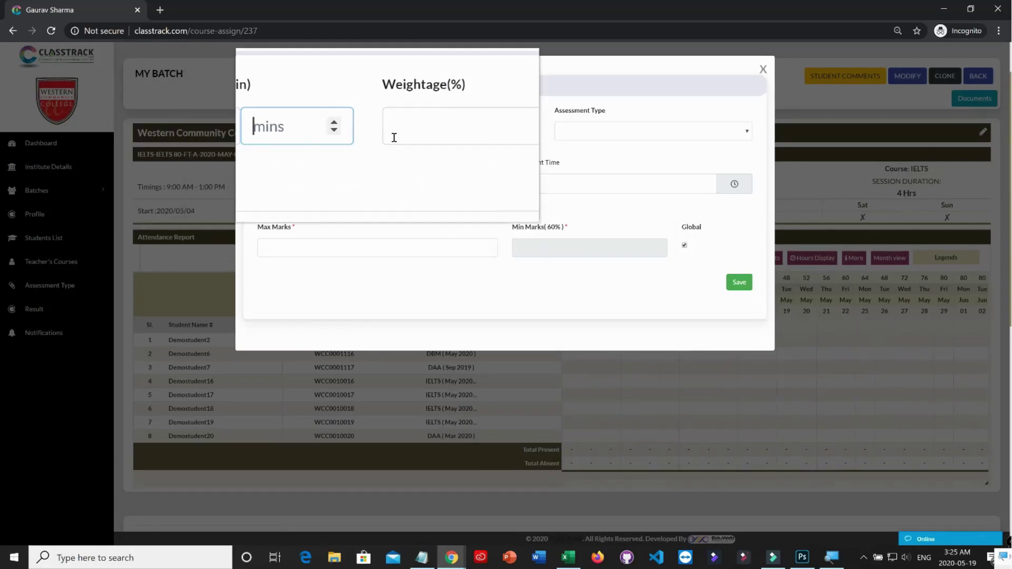
click(407, 132)
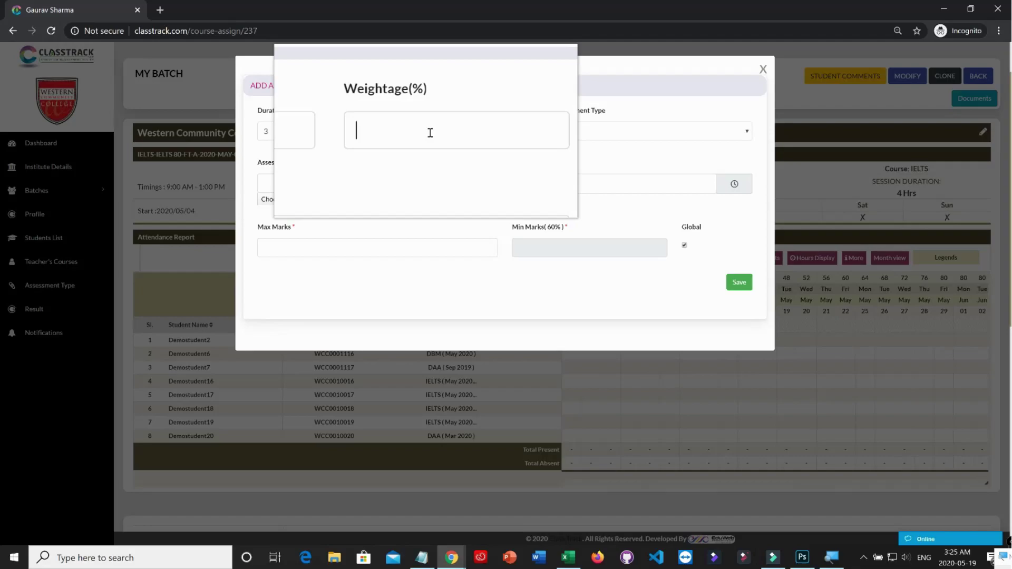
- Set the assessment type to Mid-Term Exam and open the calendar for the assessment date
click(583, 134)
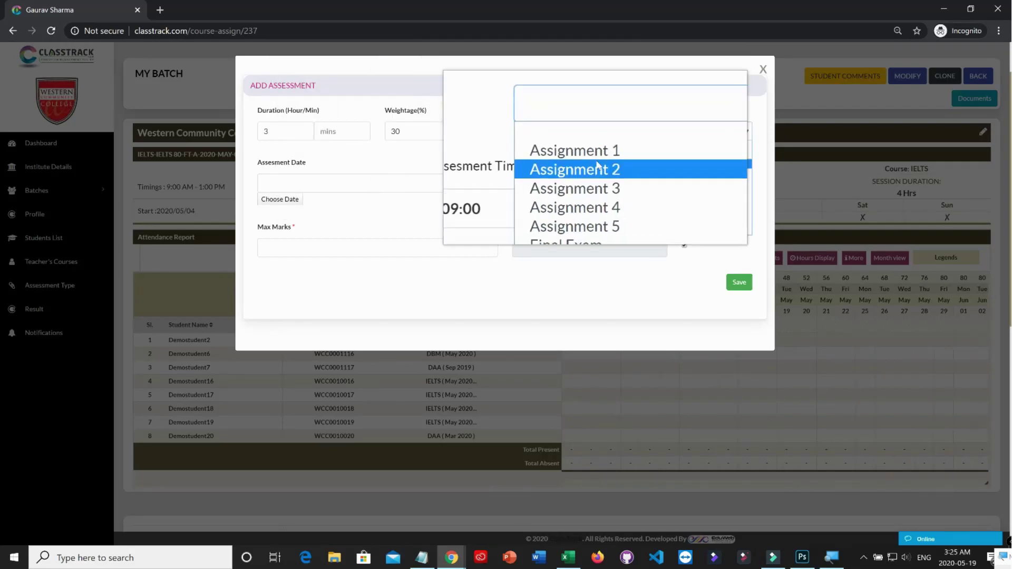
scroll(597, 187, down, 3)
scroll(582, 183, up, 3)
scroll(585, 211, down, 3)
click(588, 229)
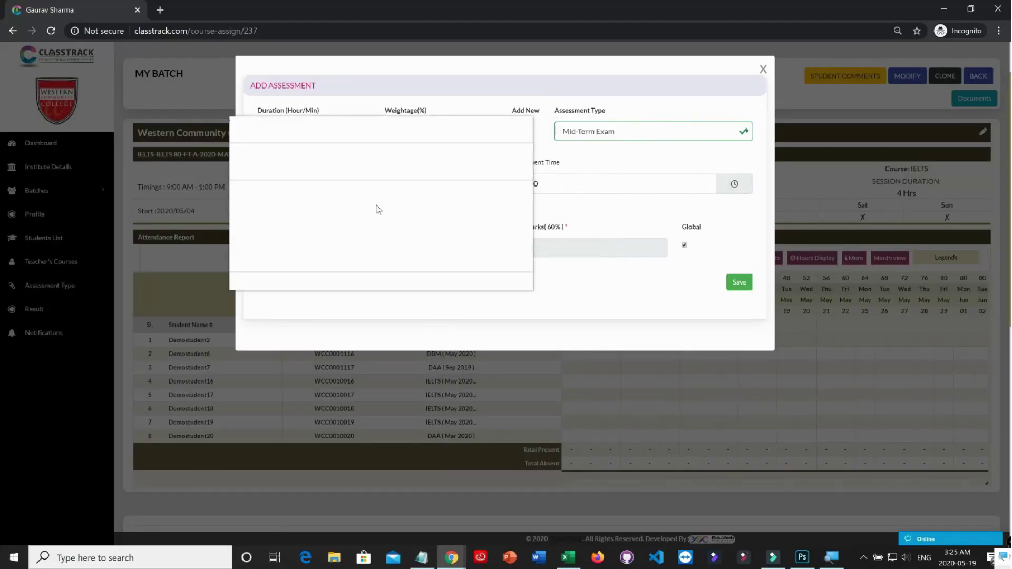
click(284, 204)
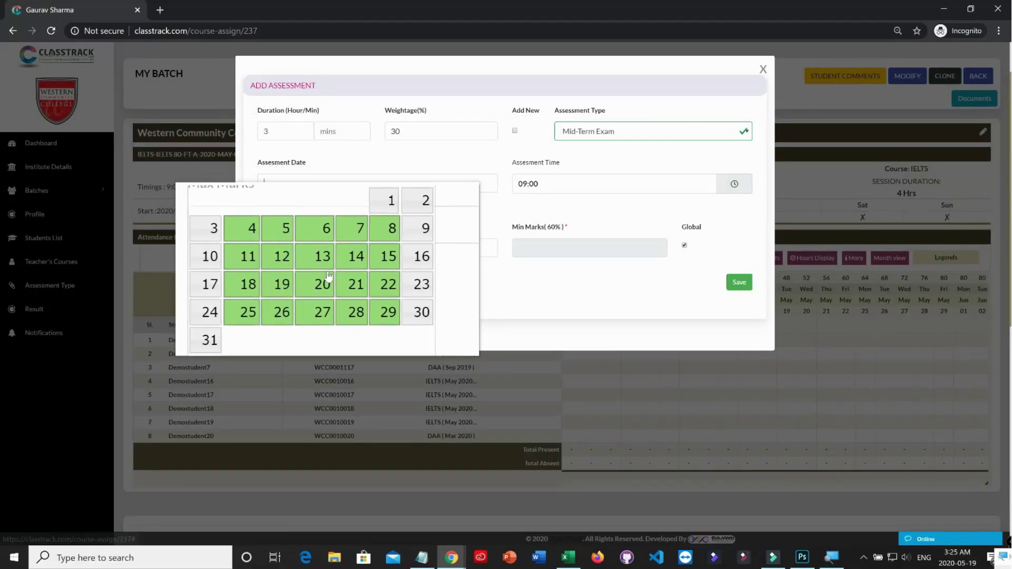
- Write "as you can see classtrack shows all the dates of the batch so that you can decide when to take the exam" in Notepad and clear it
key(alt+Tab)
text(you can see )
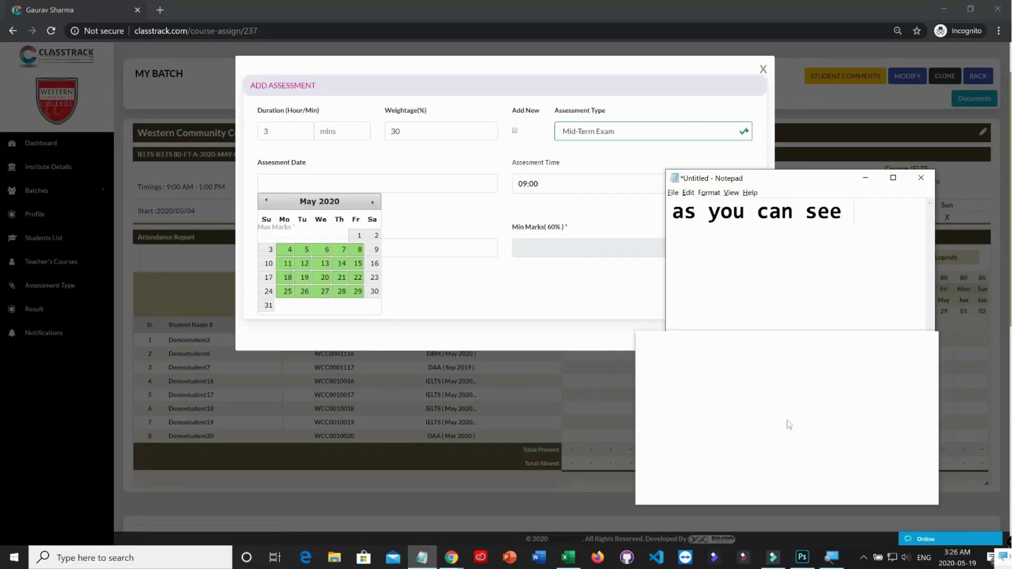
text(classtrack)
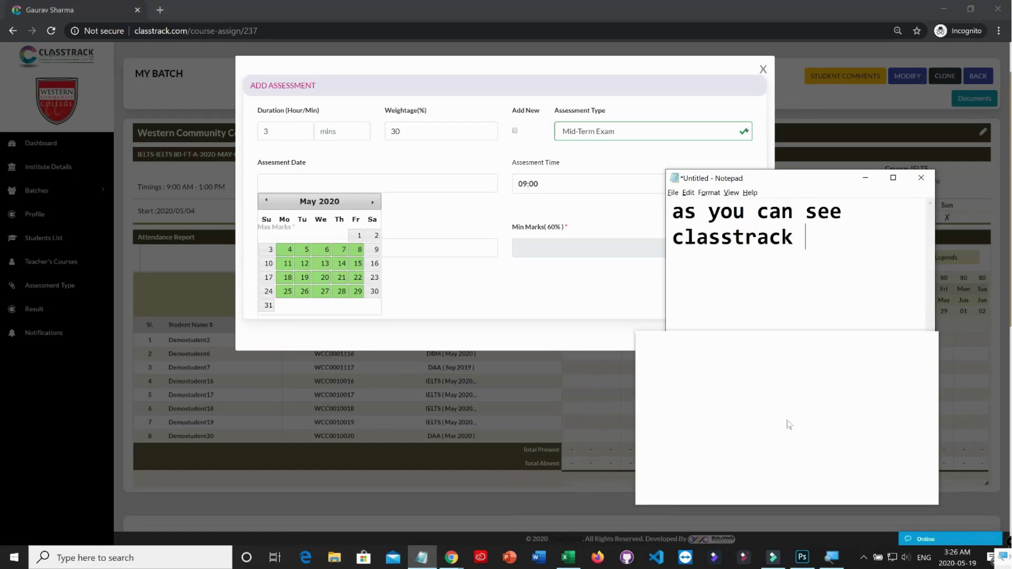
text( giv)
key(BackSpace)
key(BackSpace)
key(BackSpace)
text(shows all the dates of)
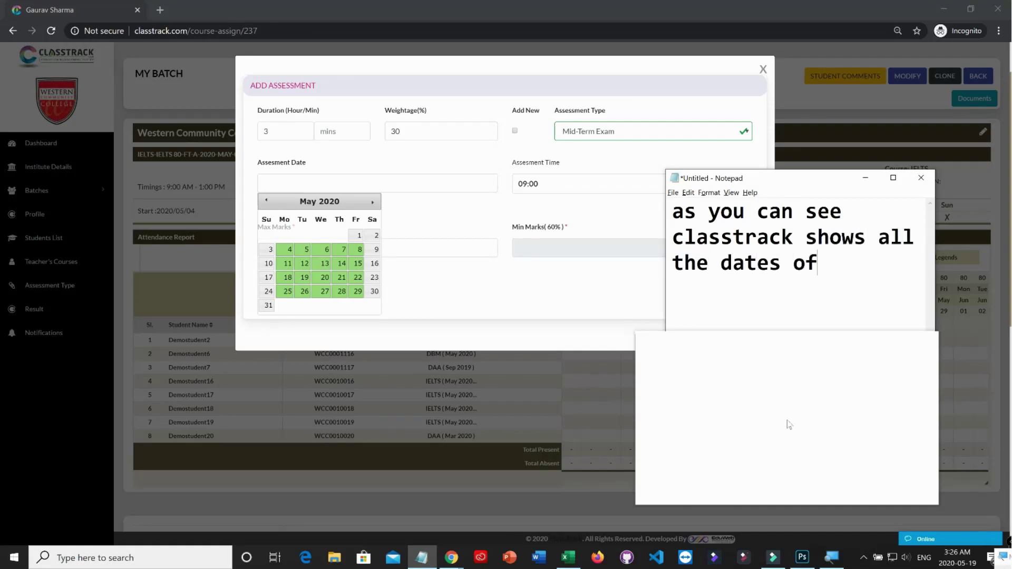
text( the batch so that)
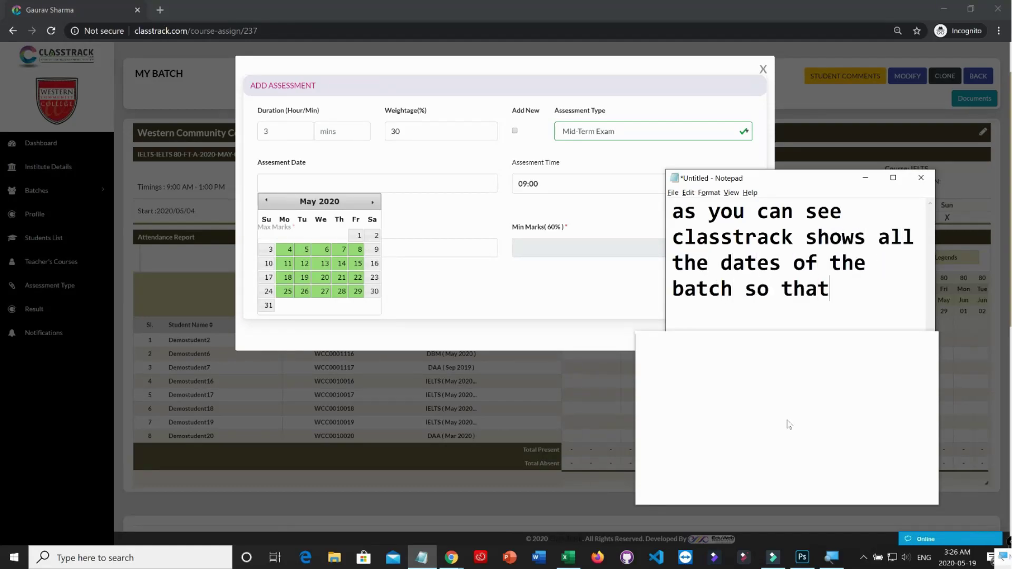
text( you can decided when to take the exam)
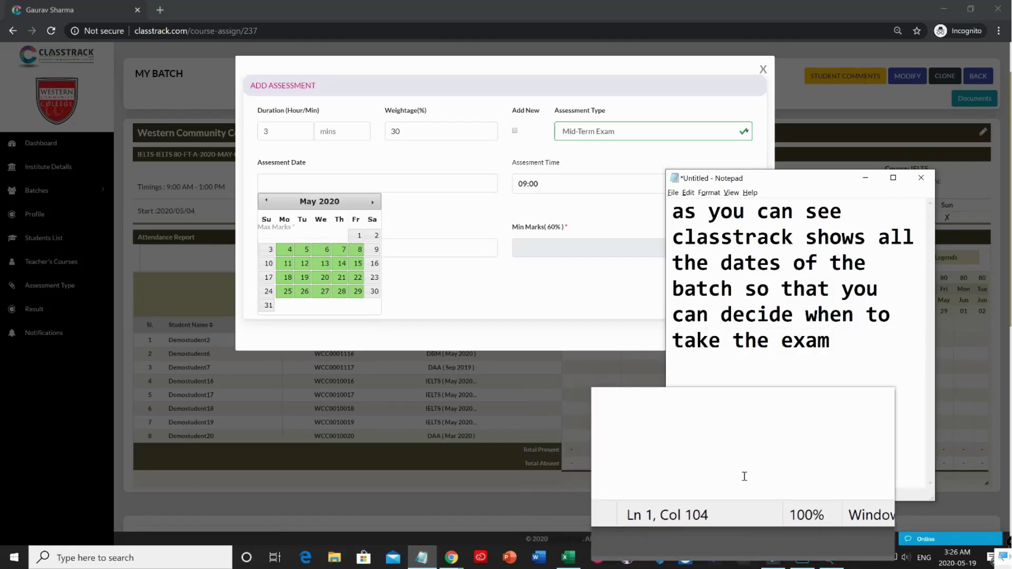
key(ctrl+a)
key(BackSpace)
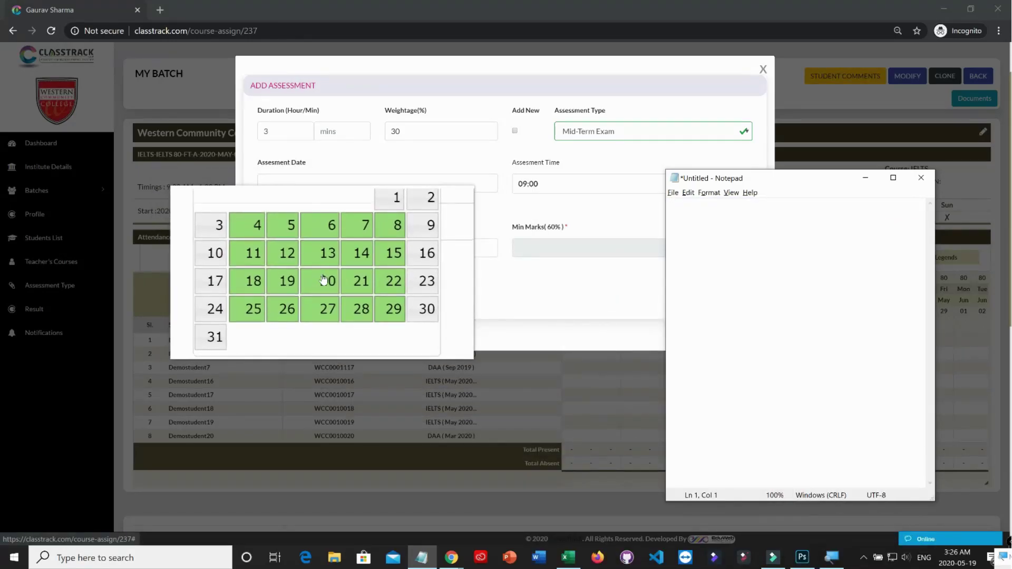
- Back in the assessment form in Chrome, set the assessment date to 2020-05-20 and the maximum marks to 100
click(375, 199)
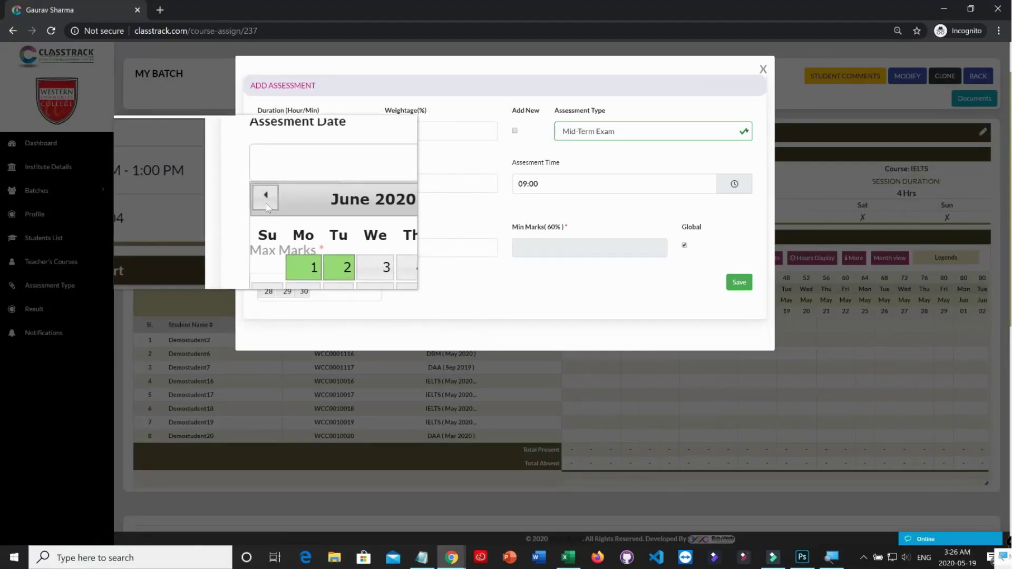
click(266, 203)
click(325, 281)
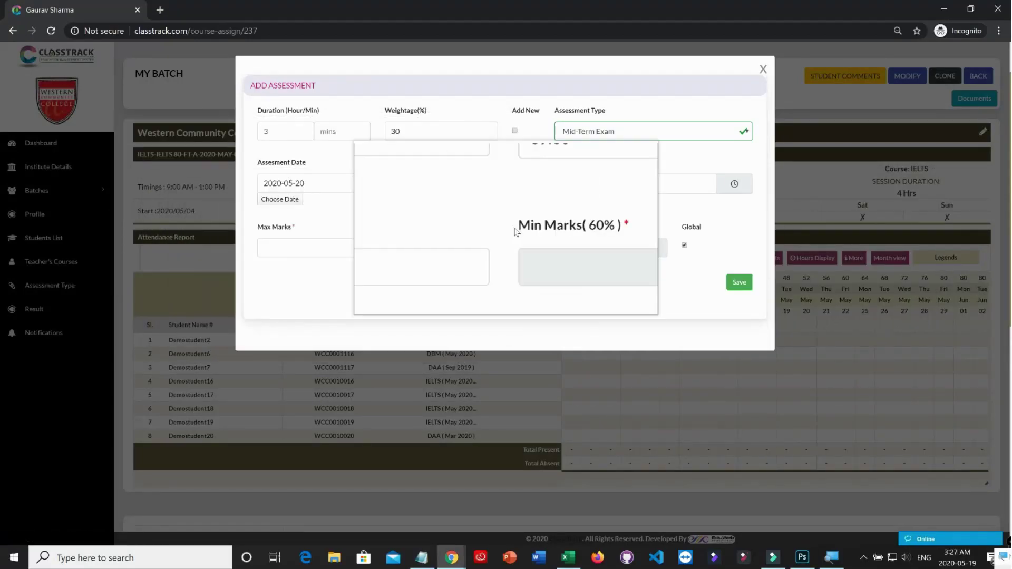
click(294, 250)
text(100)
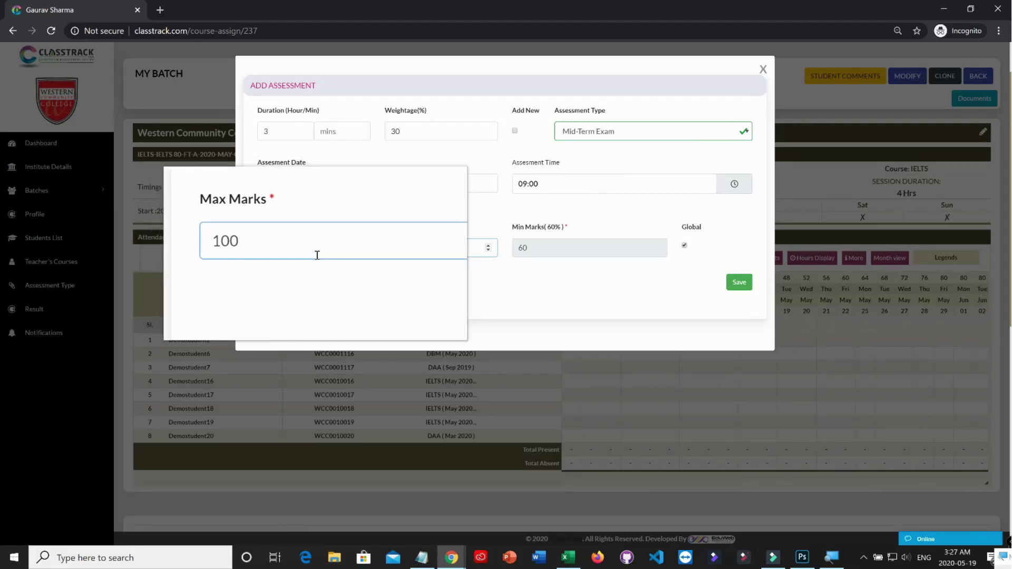
- In Notepad, write "Please note that the Max Marks are the total marks of the question paper of that exam and the"
key(alt+Tab)
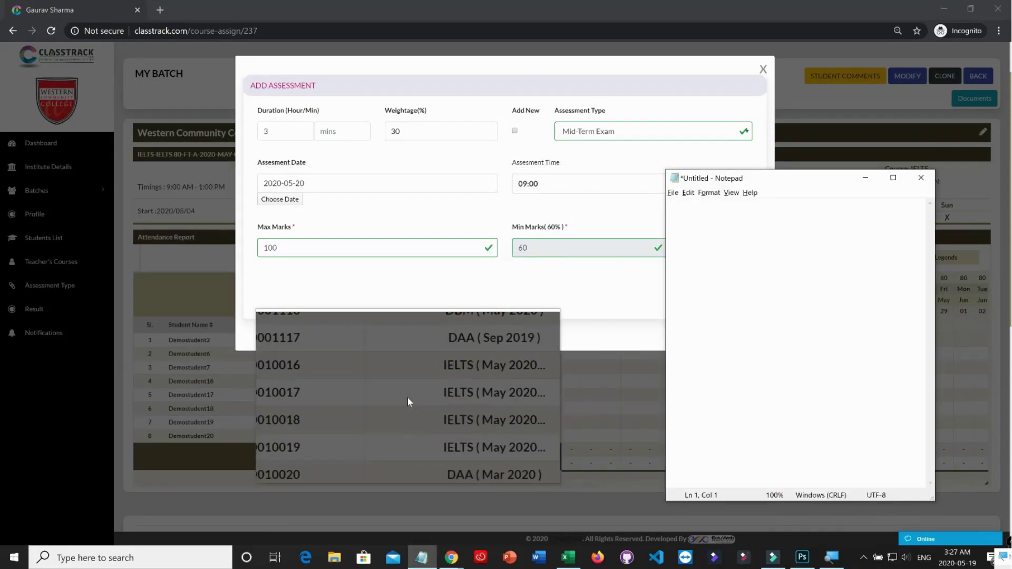
text(P)
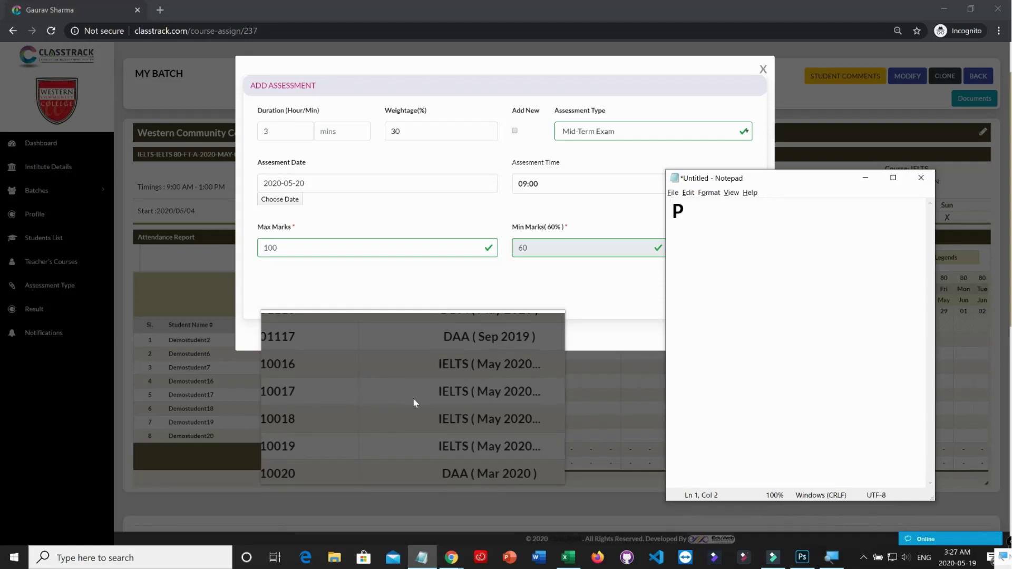
text(lease note that)
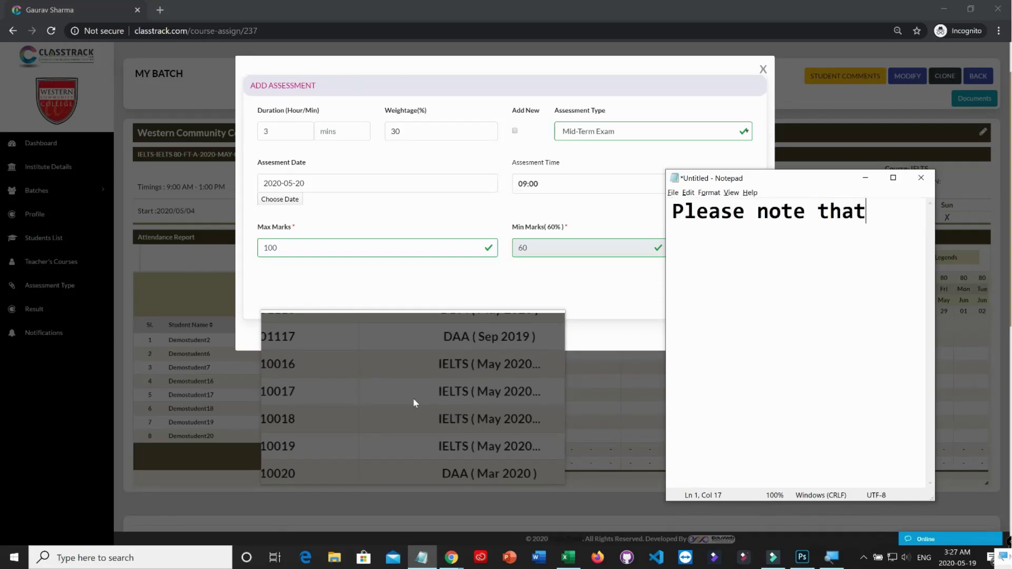
text( the Max M)
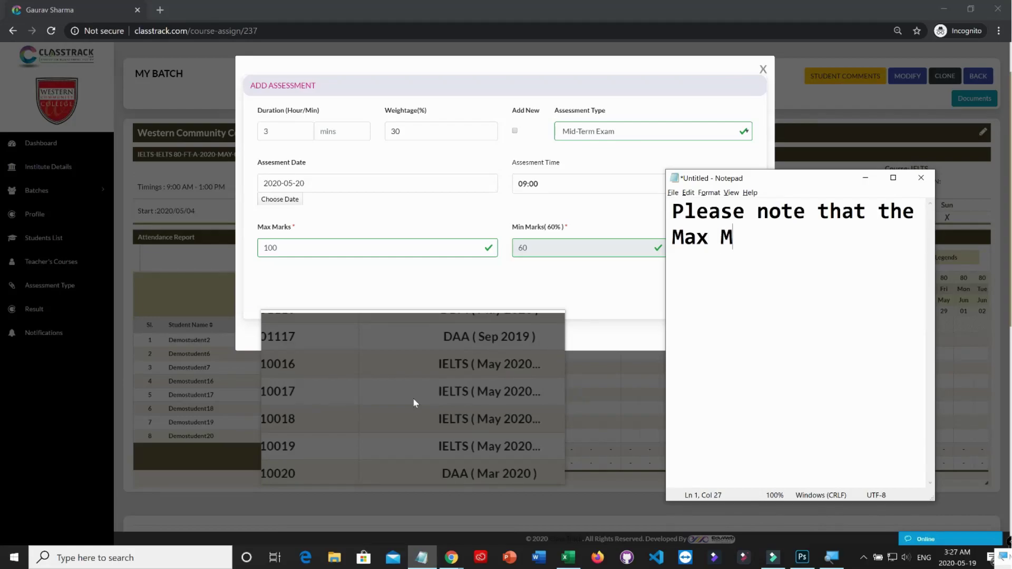
text(arks are the )
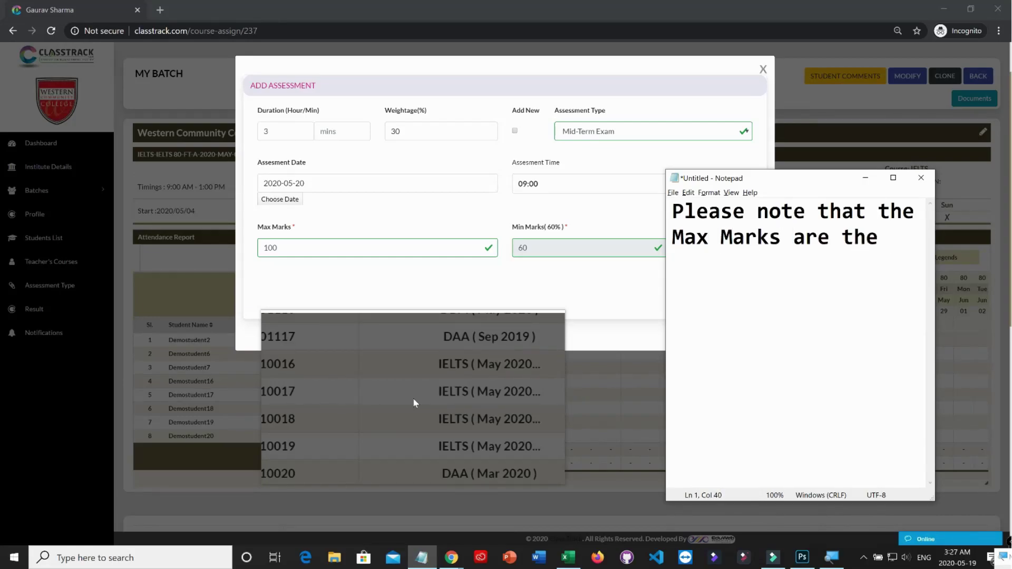
text(total marks)
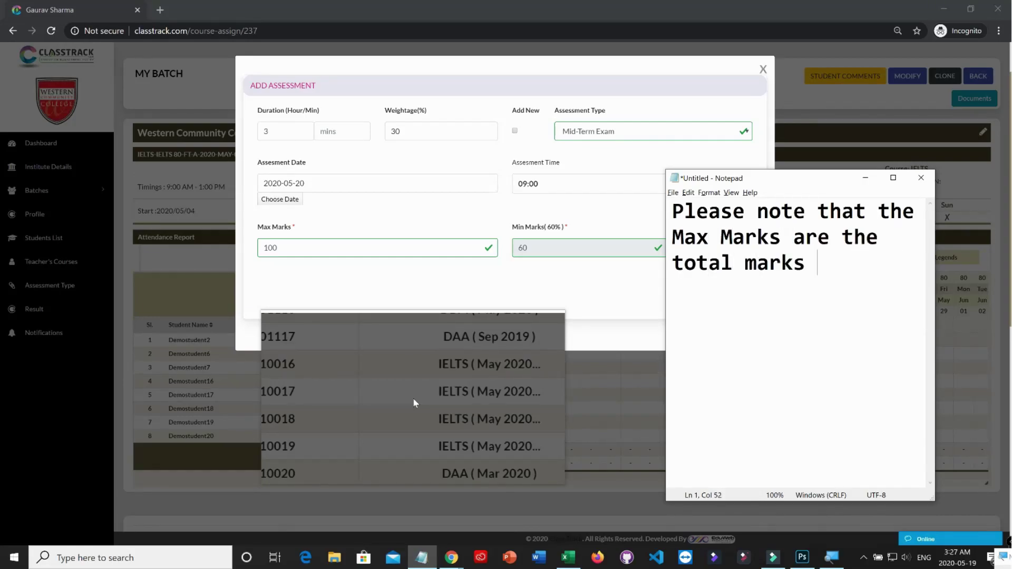
text( of the question)
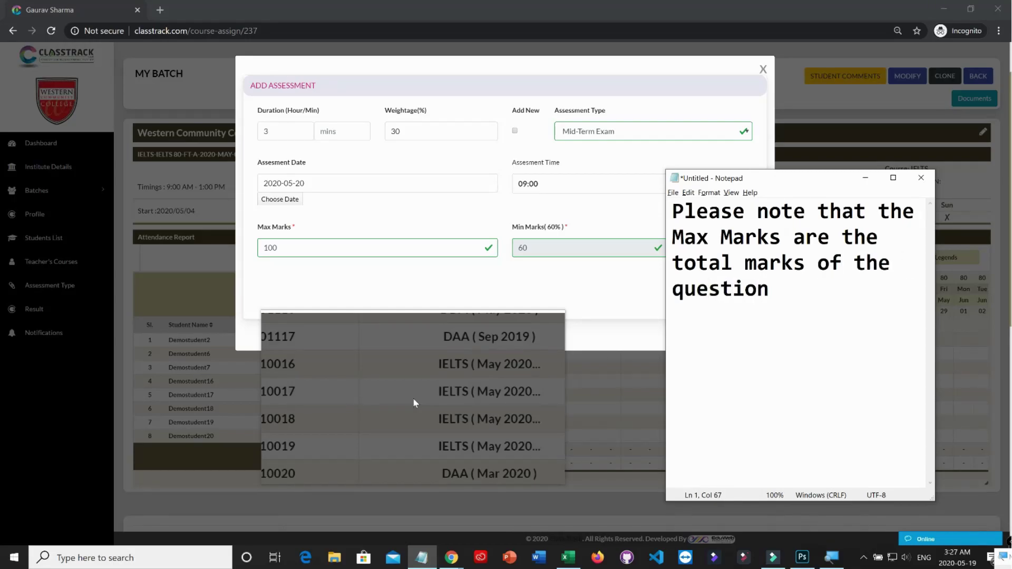
text( paper of that)
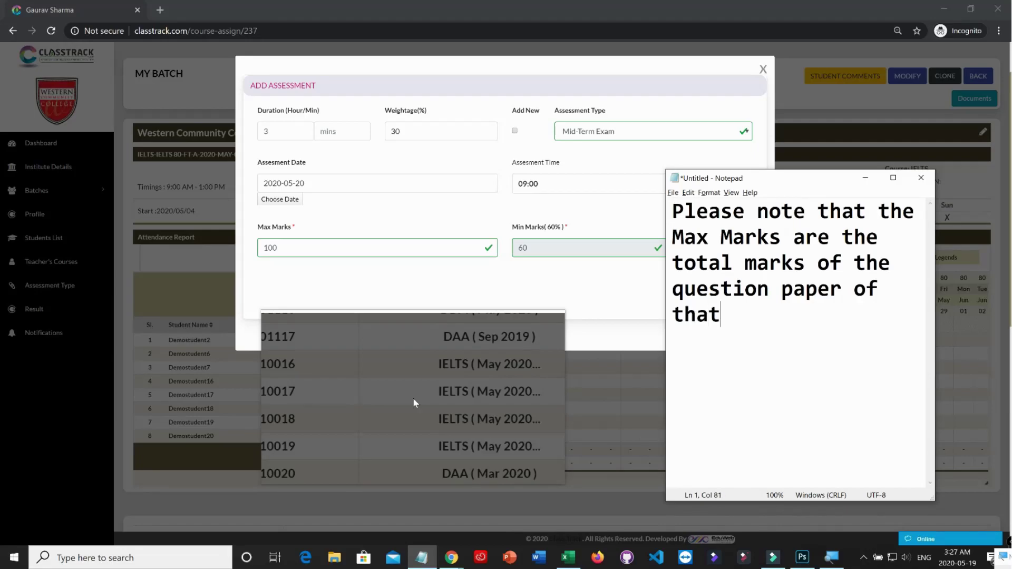
text( exam and the )
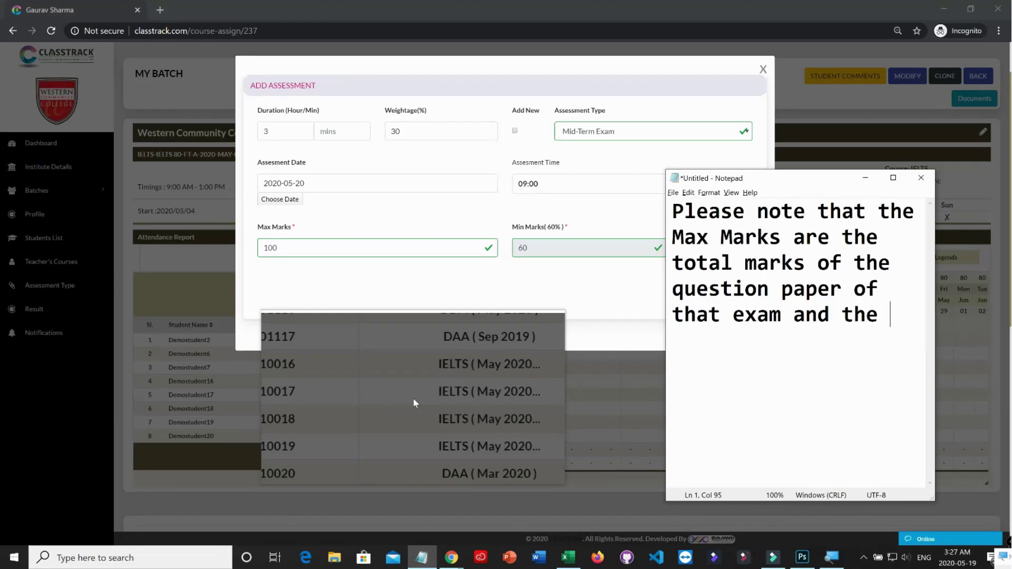
- Finish the note with "weightage is the % marks taken towards the final marks." and clear all its text
text(weightage)
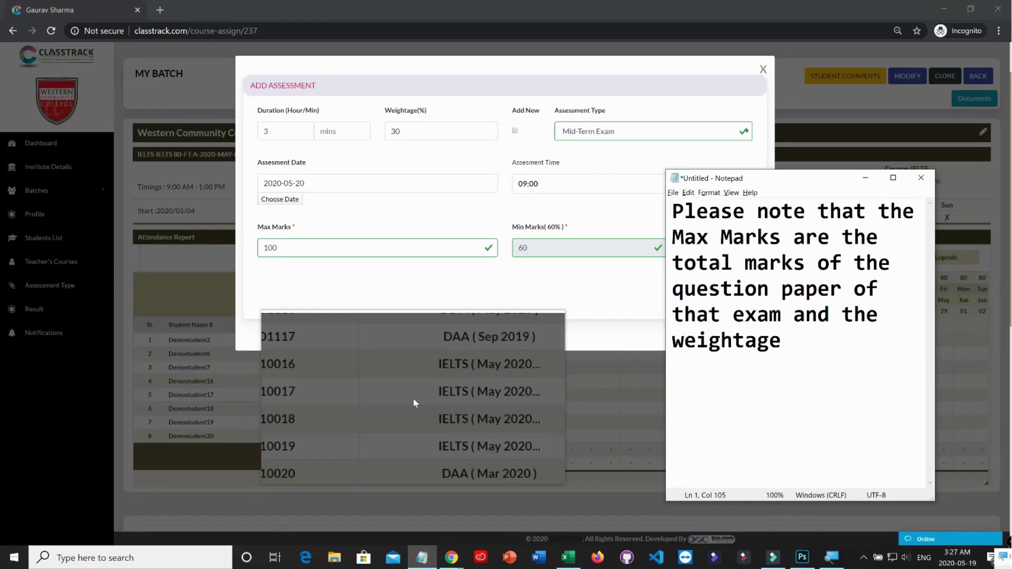
text( is the )
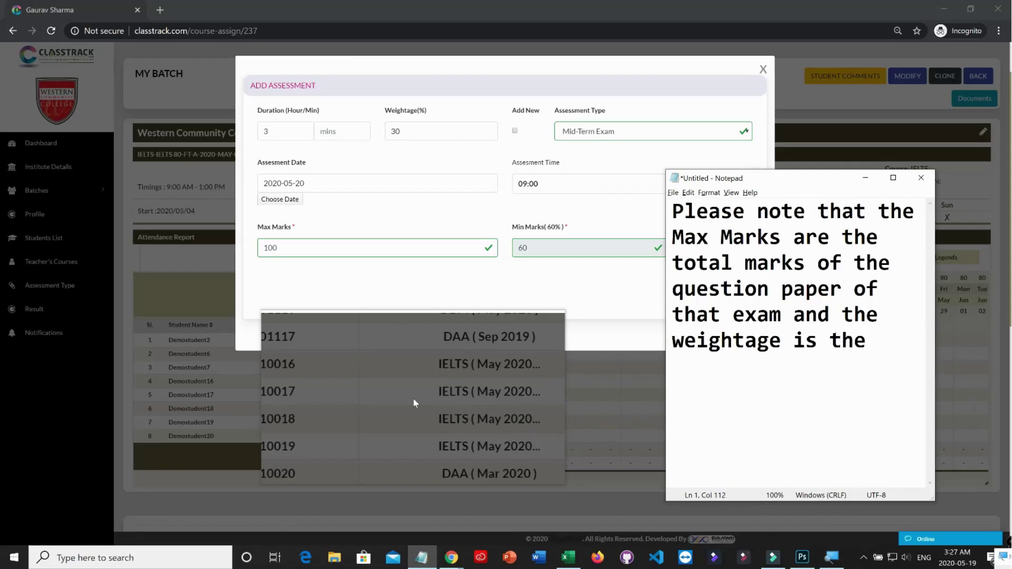
text(% marks taken towards )
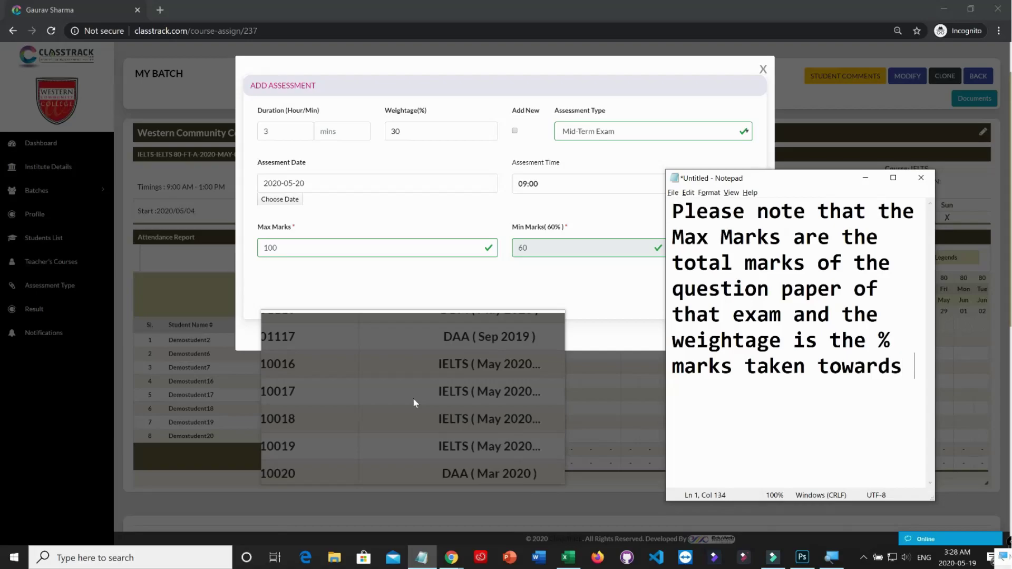
text(the final)
text( marks)
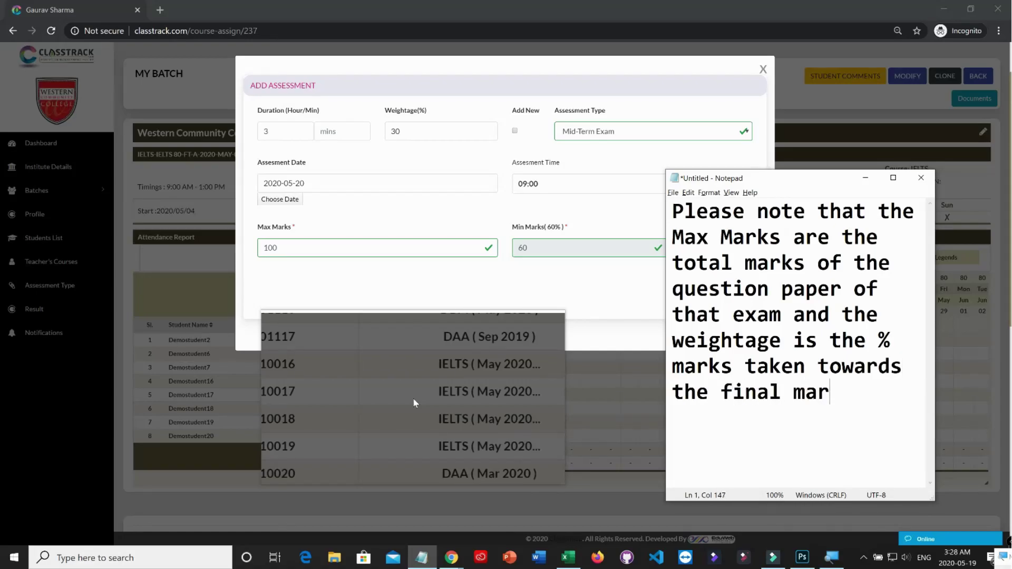
text(.)
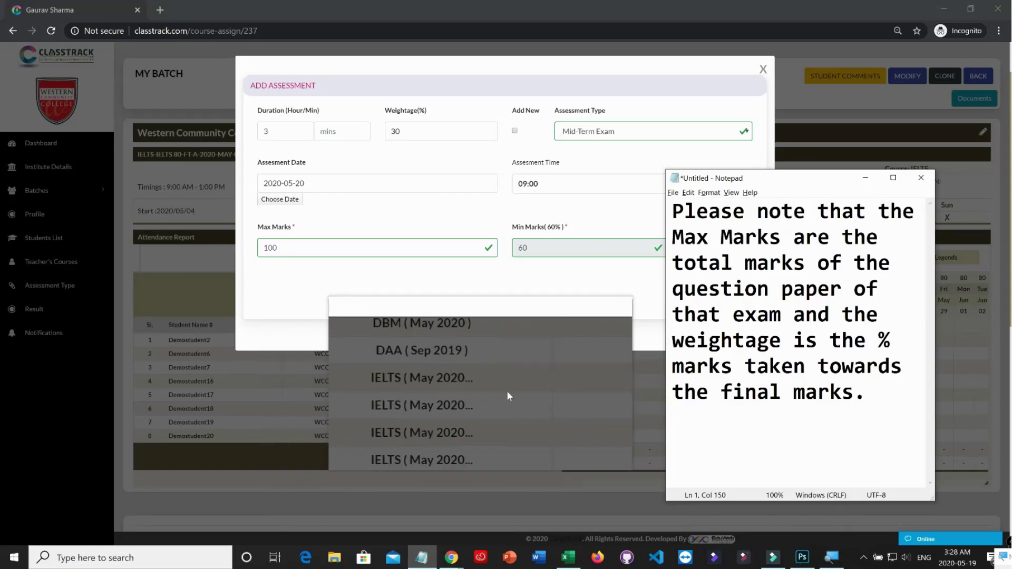
key(ctrl+a)
key(BackSpace)
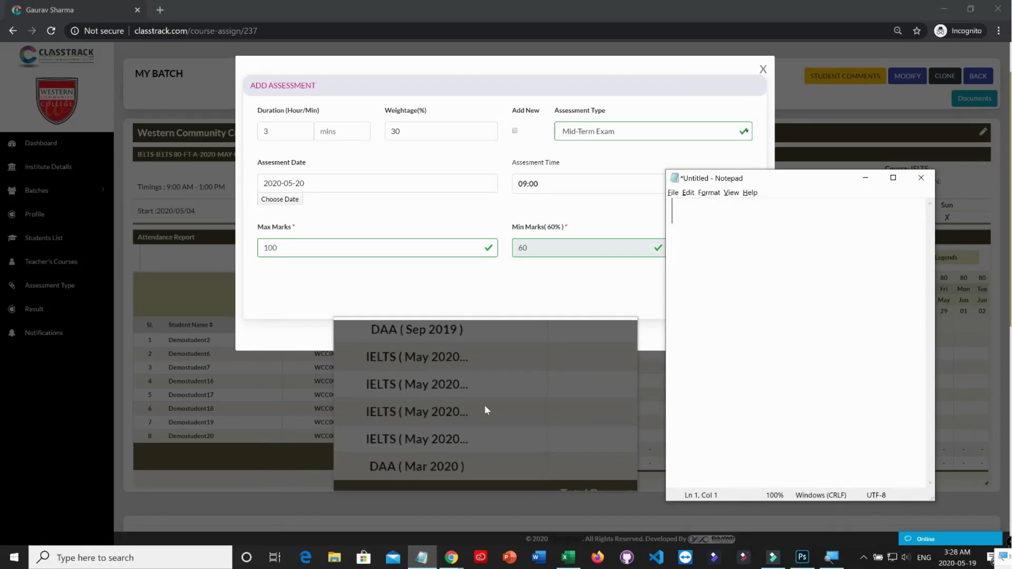
- Return to the assessment form in Chrome and save the new mid-term assessment
click(559, 252)
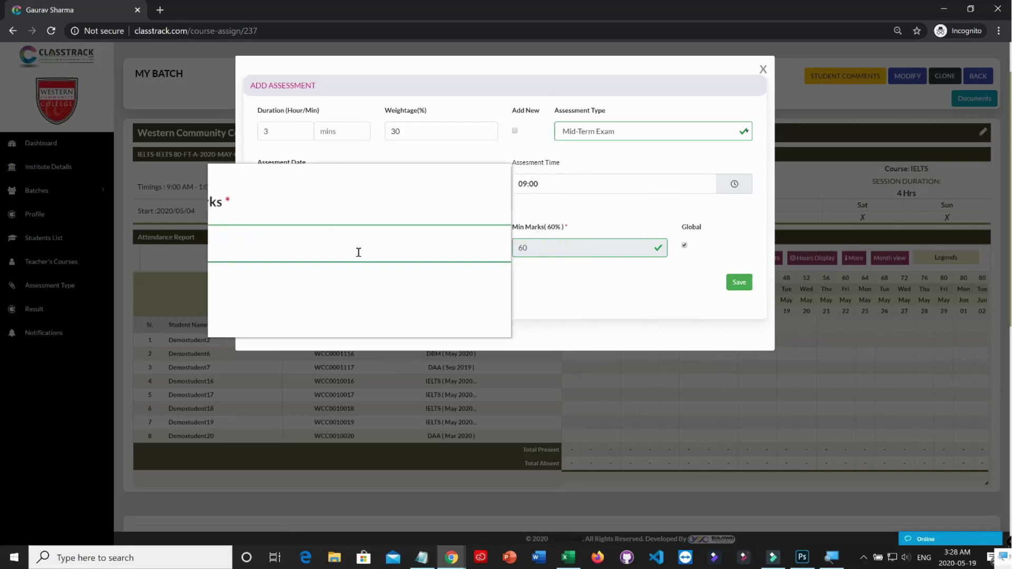
click(739, 282)
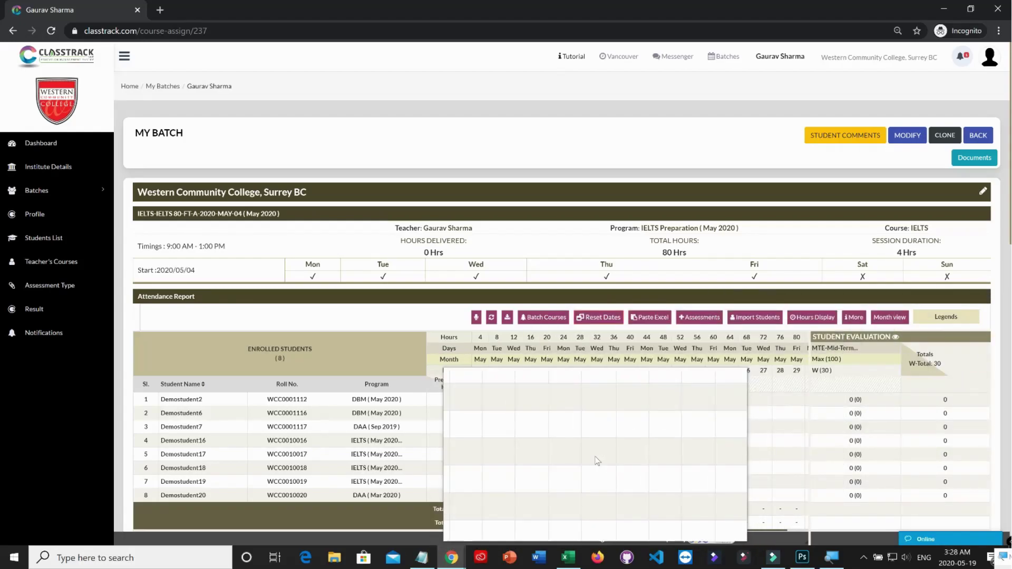
- Switch to Notepad and write "Now you can simply take the exam and correct the papers" as a new note
key(alt+Tab)
drag(789, 184, 440, 176)
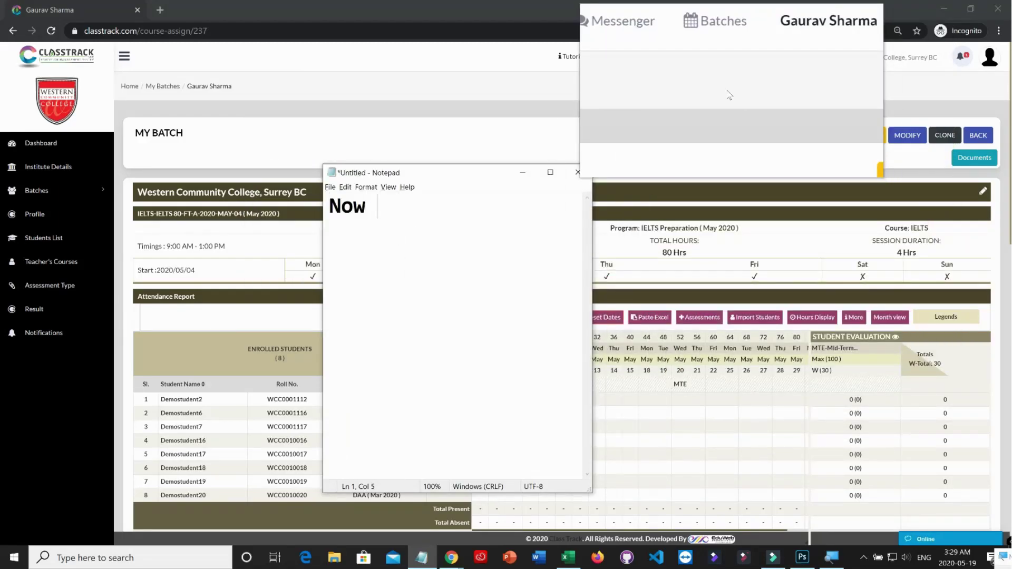
text(you can simply)
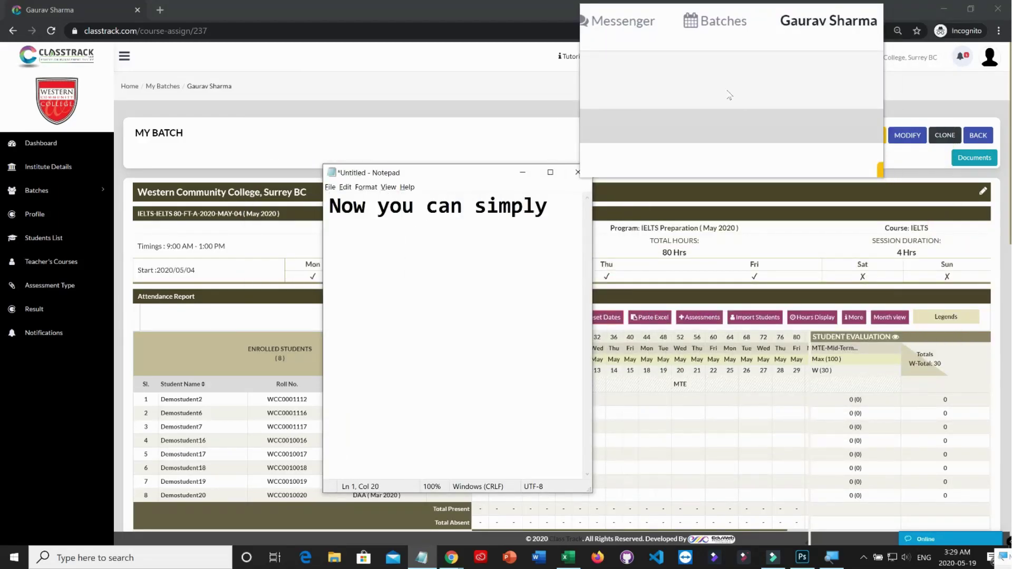
text( take the e)
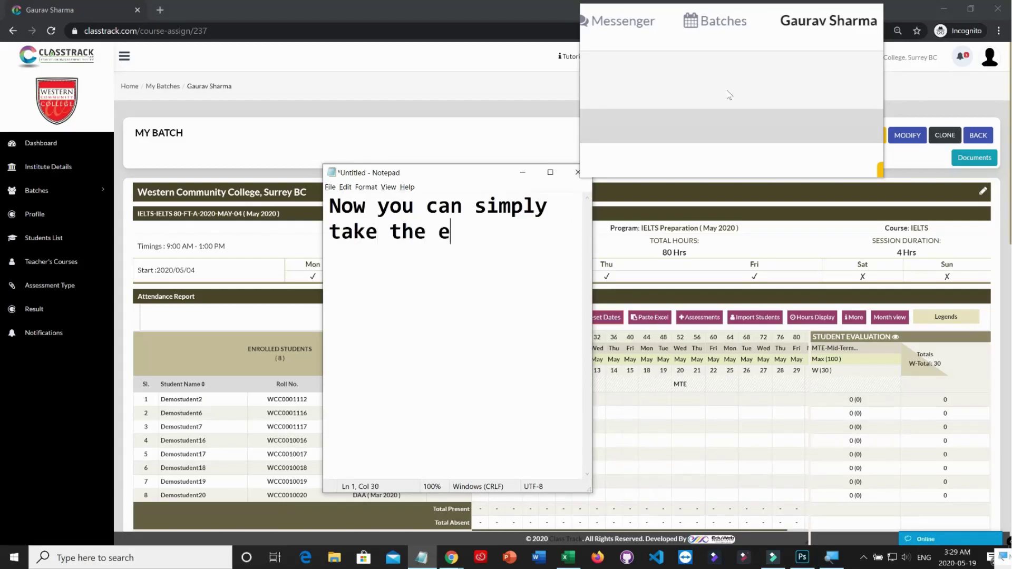
text(xam and correct)
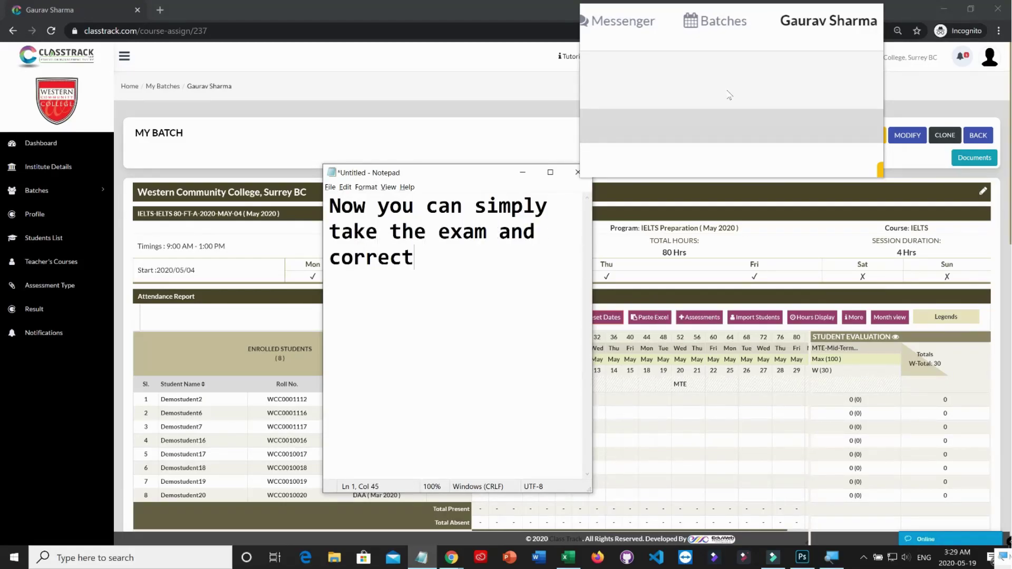
text( the papers )
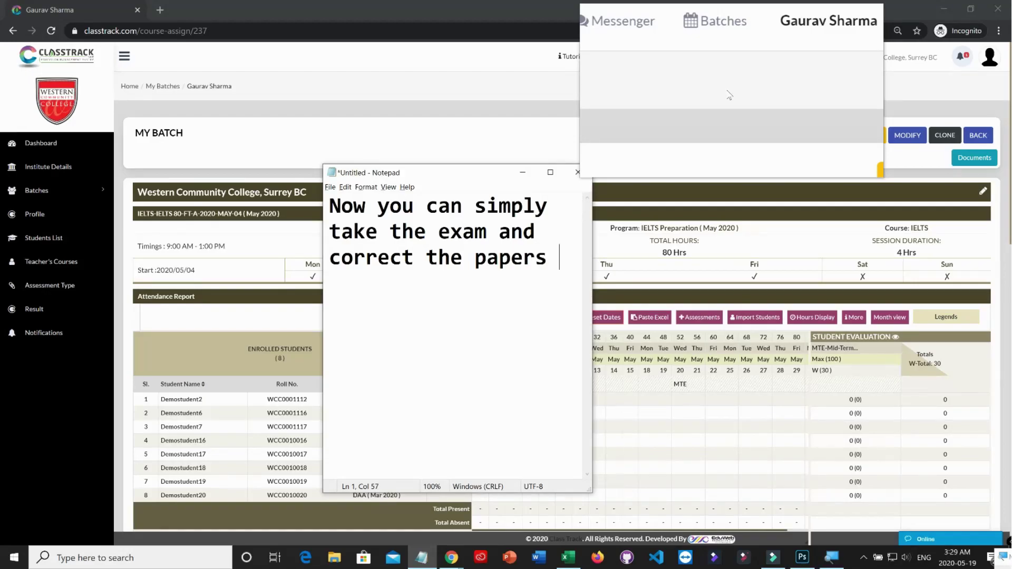
- Continue the note with "and input all the marks in the assessment section on the right. See how...."
text(and input all the ma)
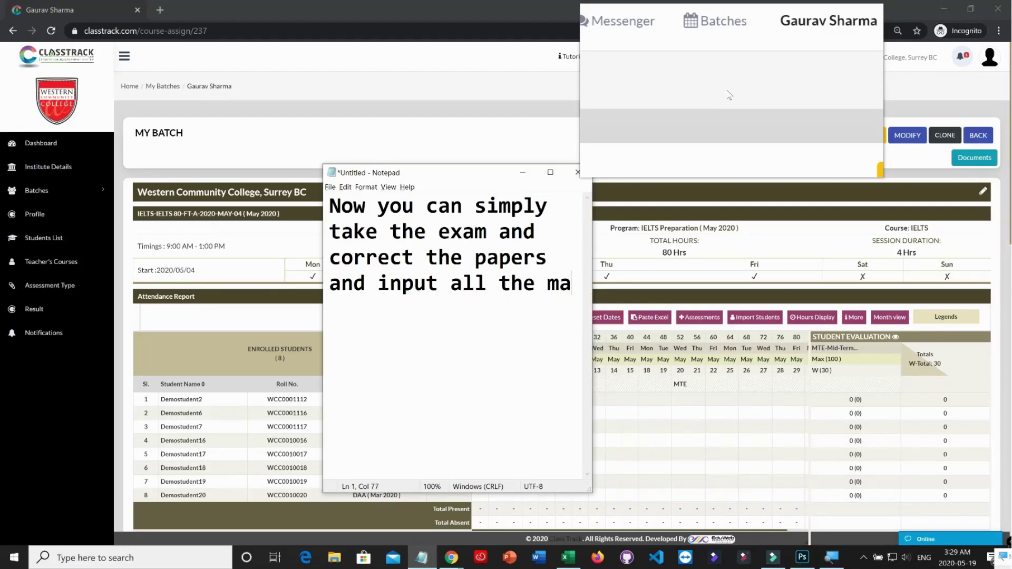
text(rks in the assess)
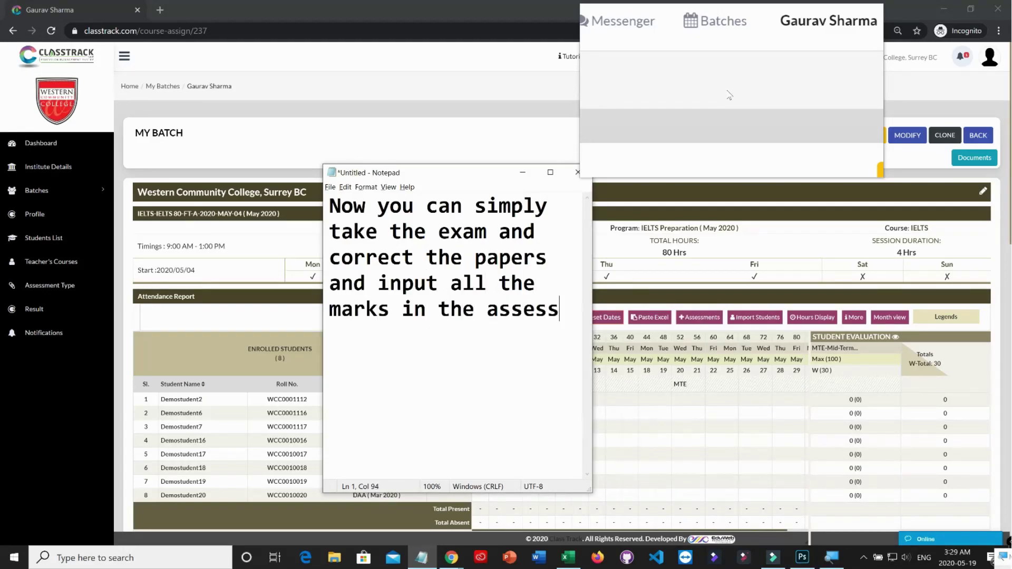
text(ment section)
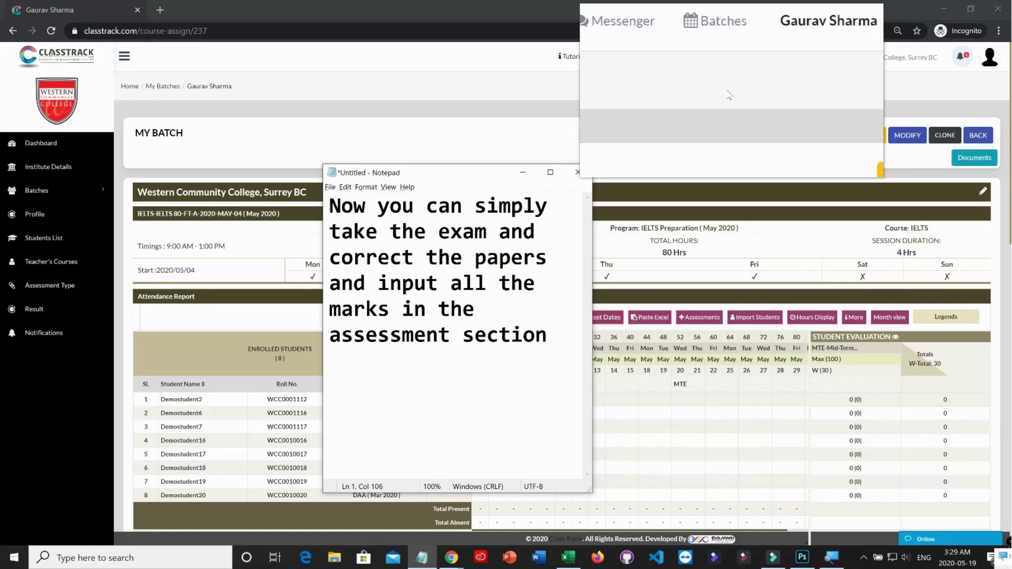
text( on the right)
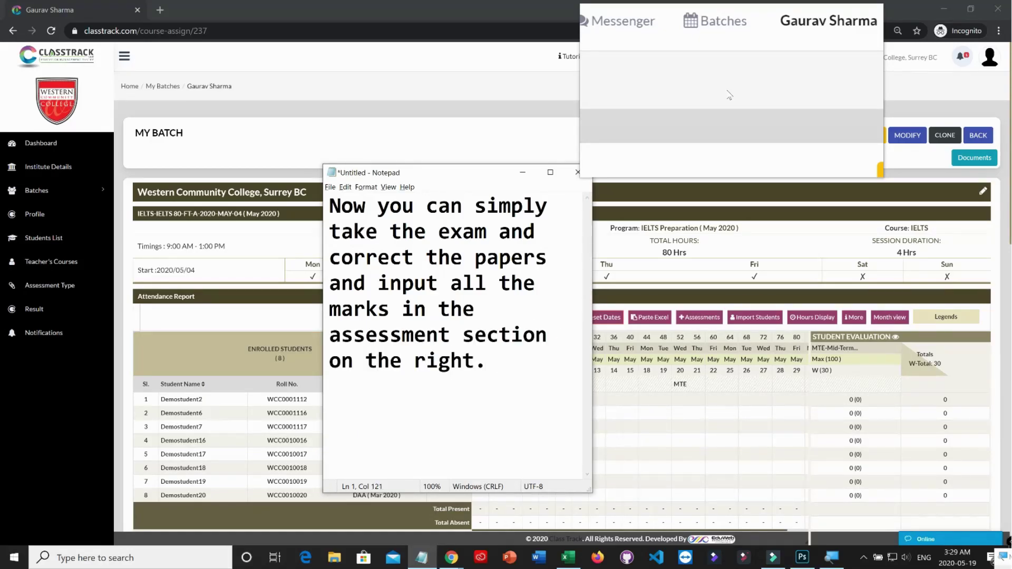
text(. See how....)
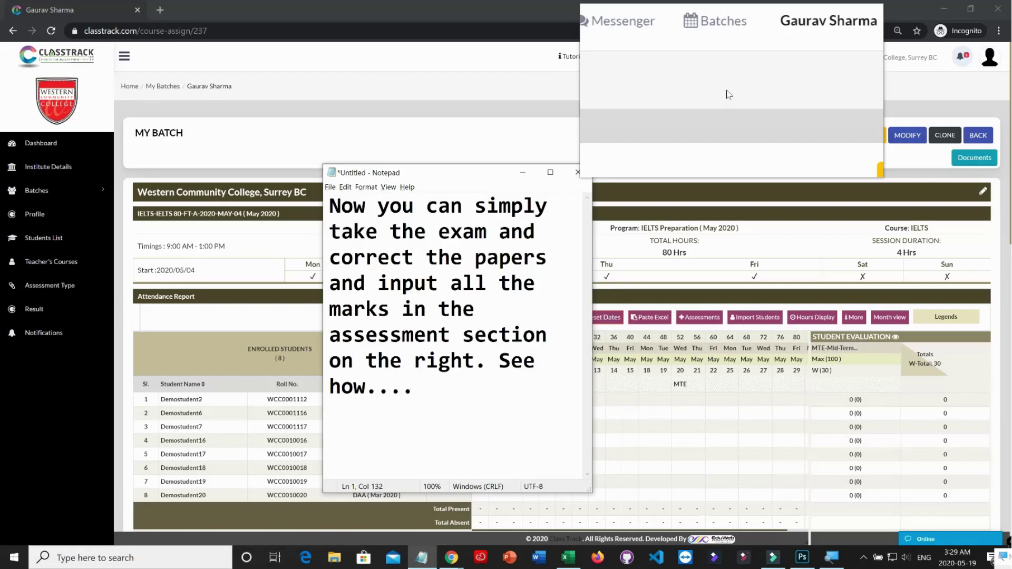
- Return to the batch page in Chrome and enter 80 as the first student's mid-term marks
click(774, 169)
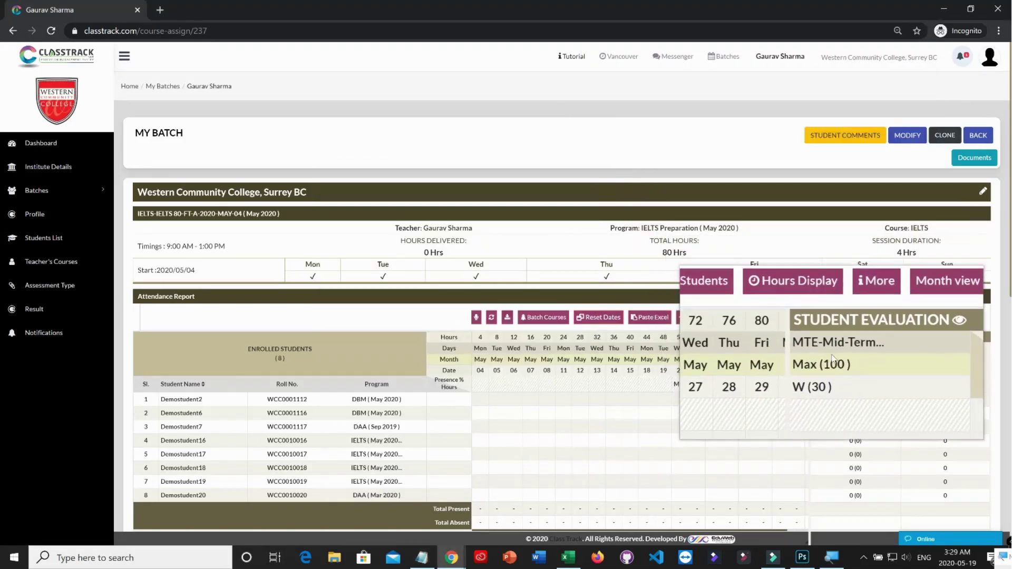
click(855, 399)
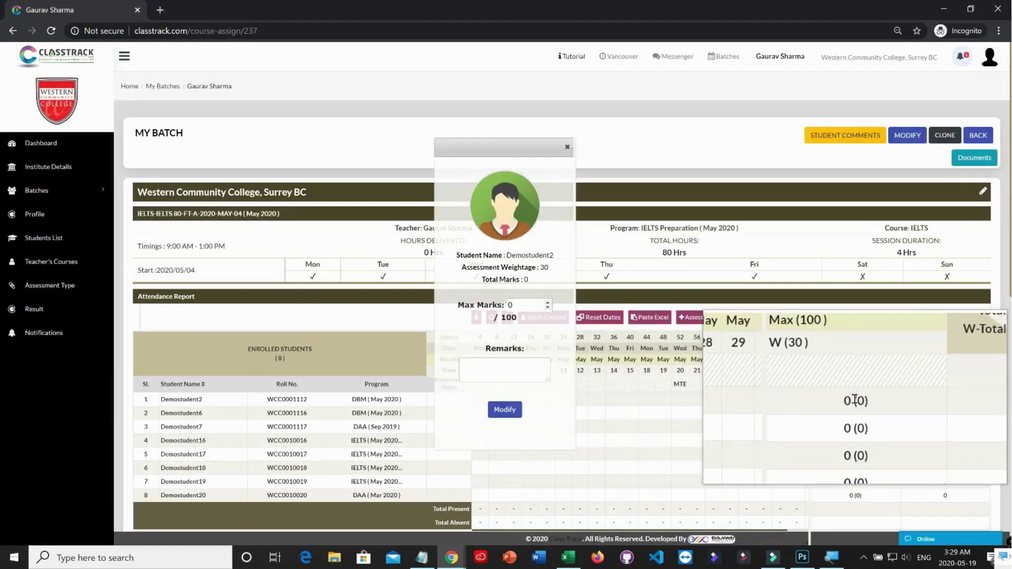
double_click(513, 305)
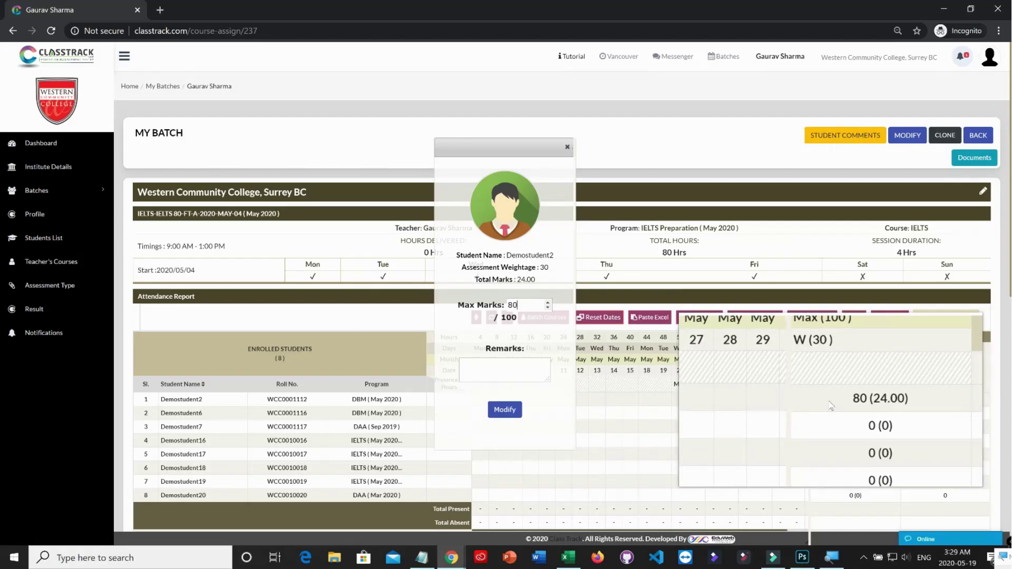
- In Notepad, replace the whole note with "simply input the marks in the popup and"
key(alt+Tab)
drag(486, 173, 321, 158)
key(ctrl+a)
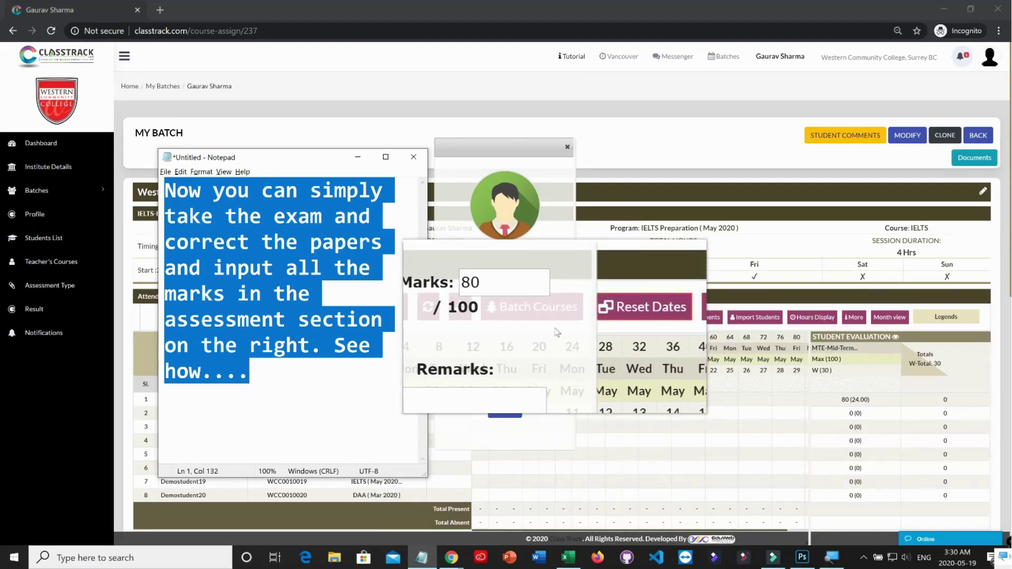
text(sim)
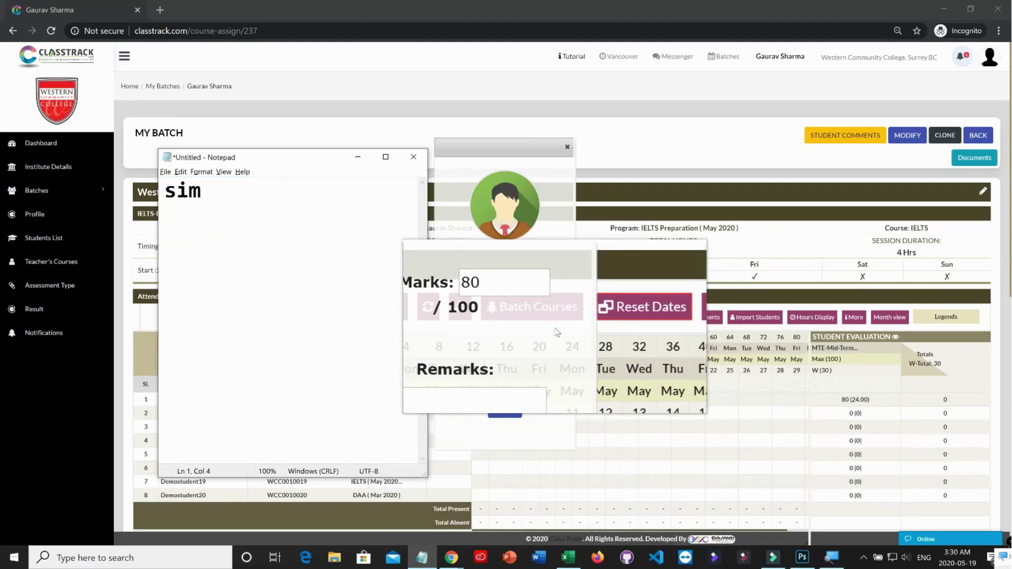
text(ply input the)
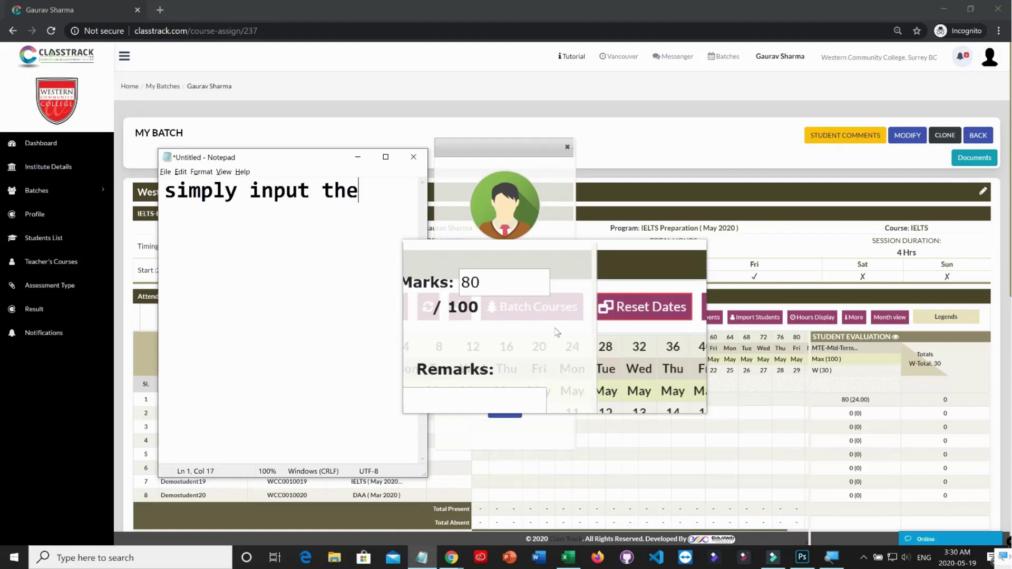
text( marks in th)
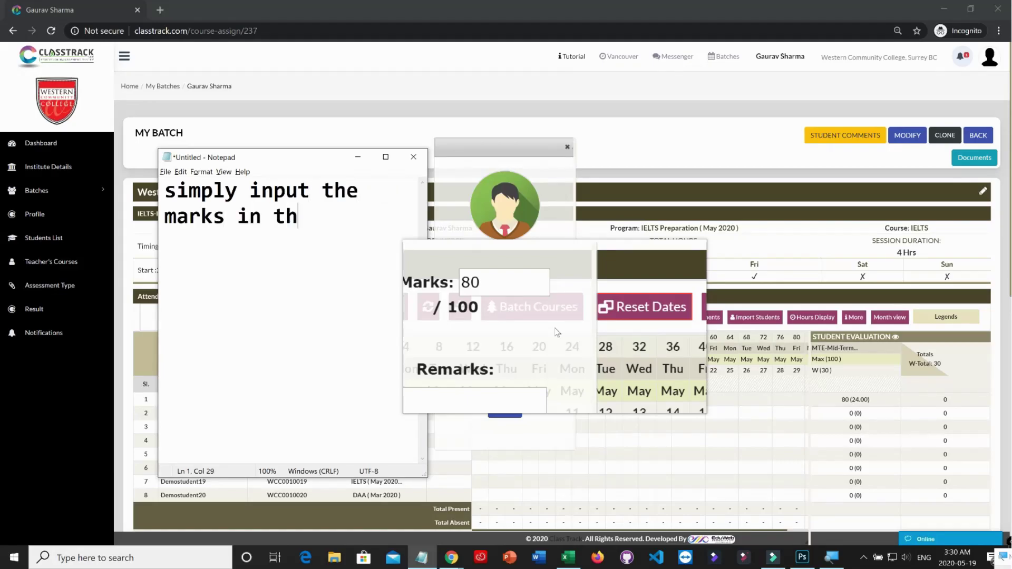
text(e popup and )
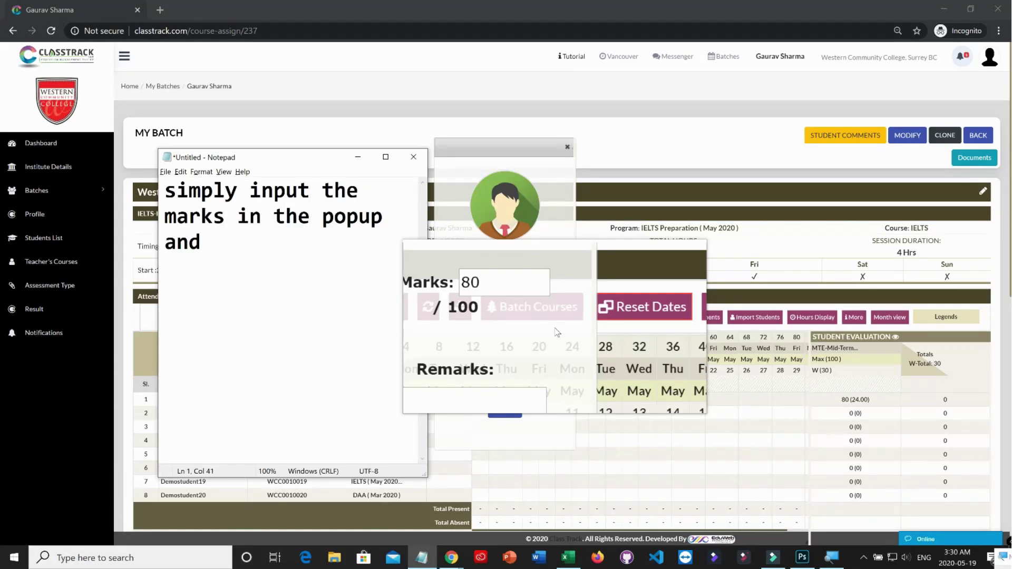
- Finish the note with "press the ENTER key to register the marks and then click on the next student and so on..."
text(press the ENTER key to)
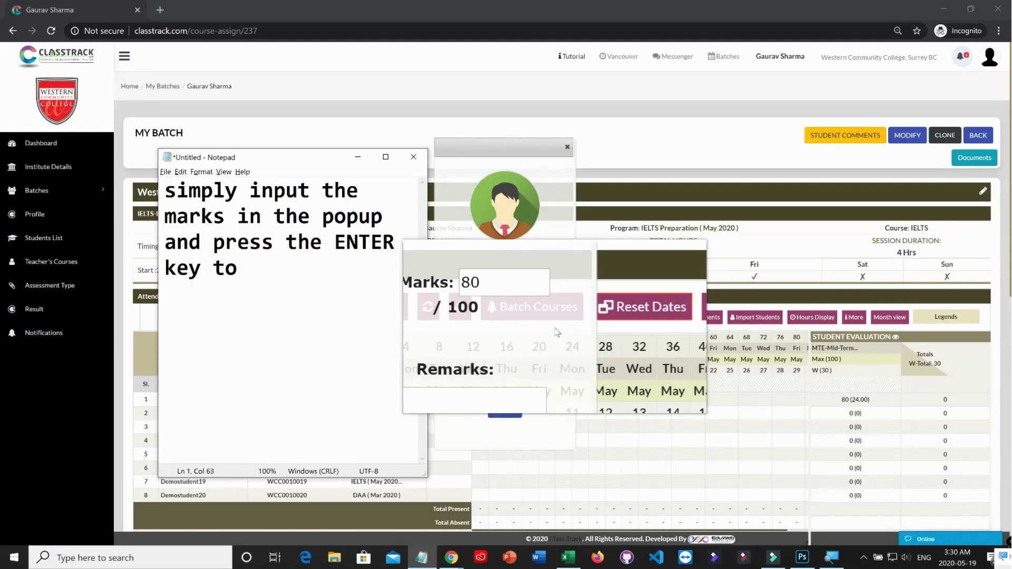
text( register the marks)
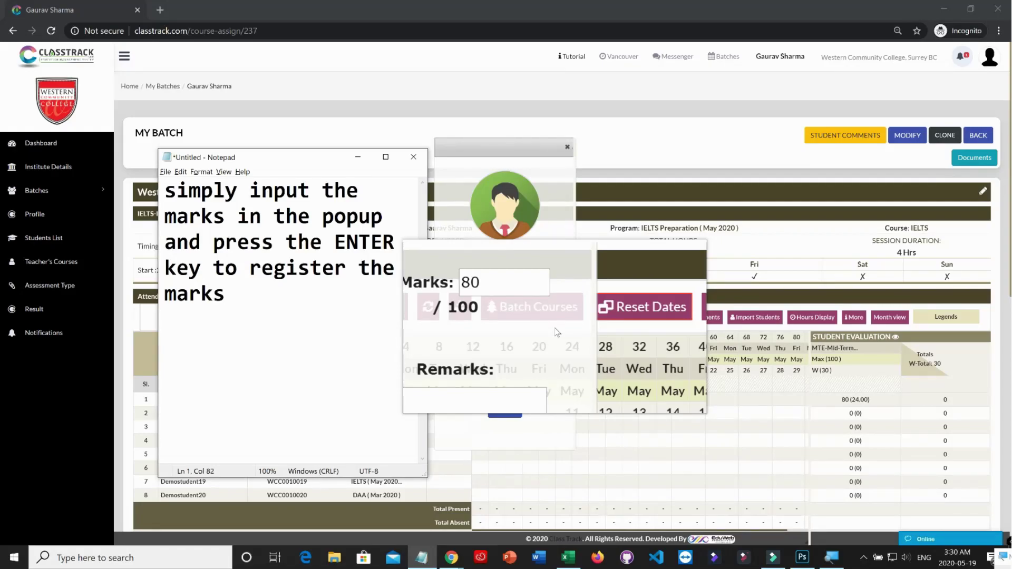
text( and then click )
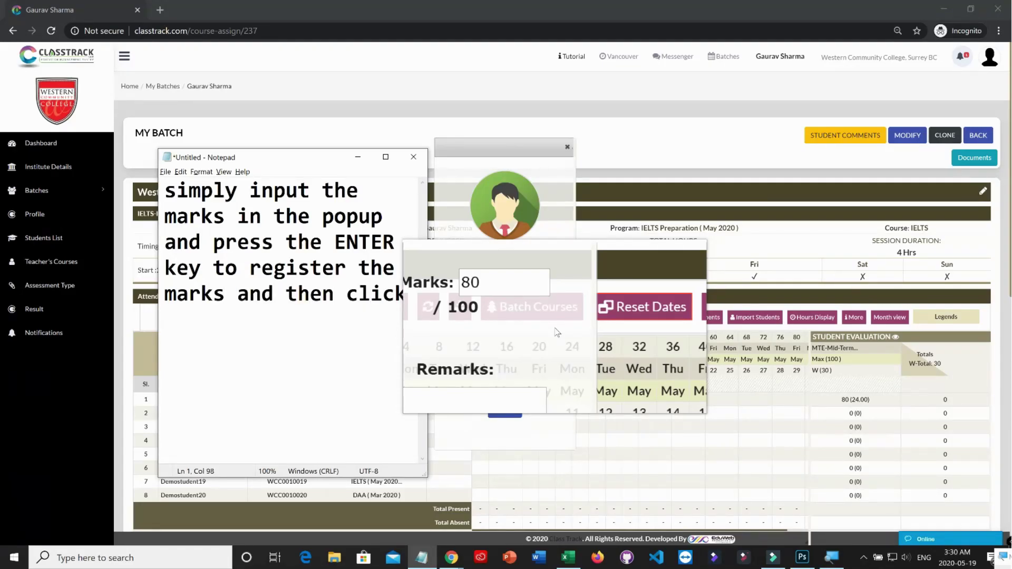
text(on the next student)
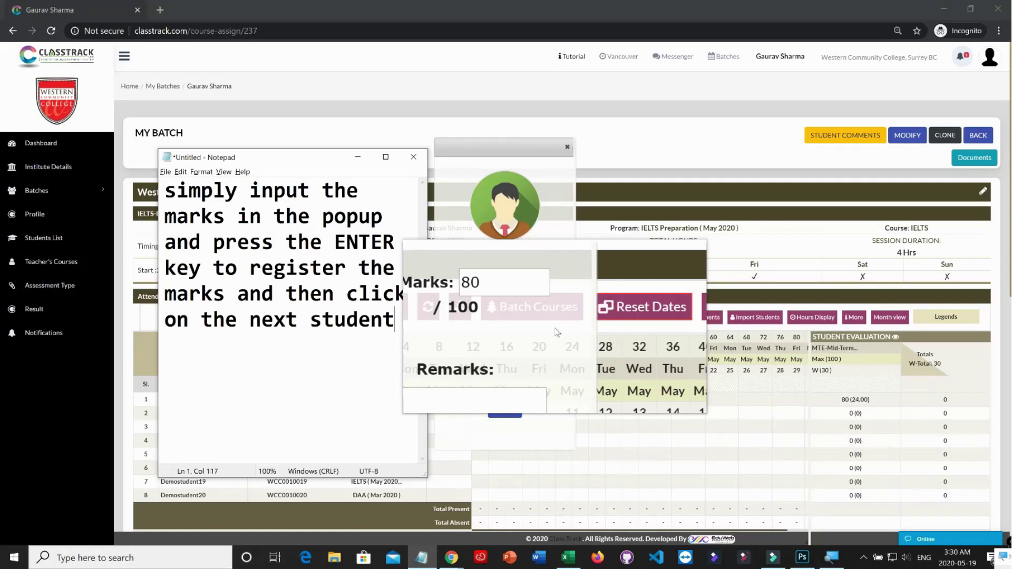
text( and so on...)
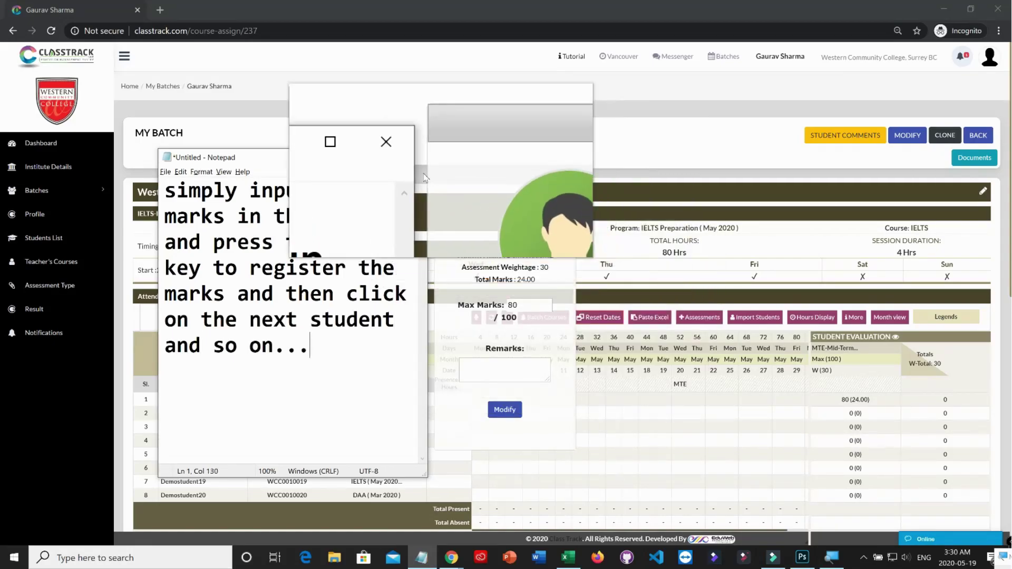
- Back on the batch page in Chrome, enter mid-term marks of 56, 67 and 78 for the second, third and fourth students
click(357, 156)
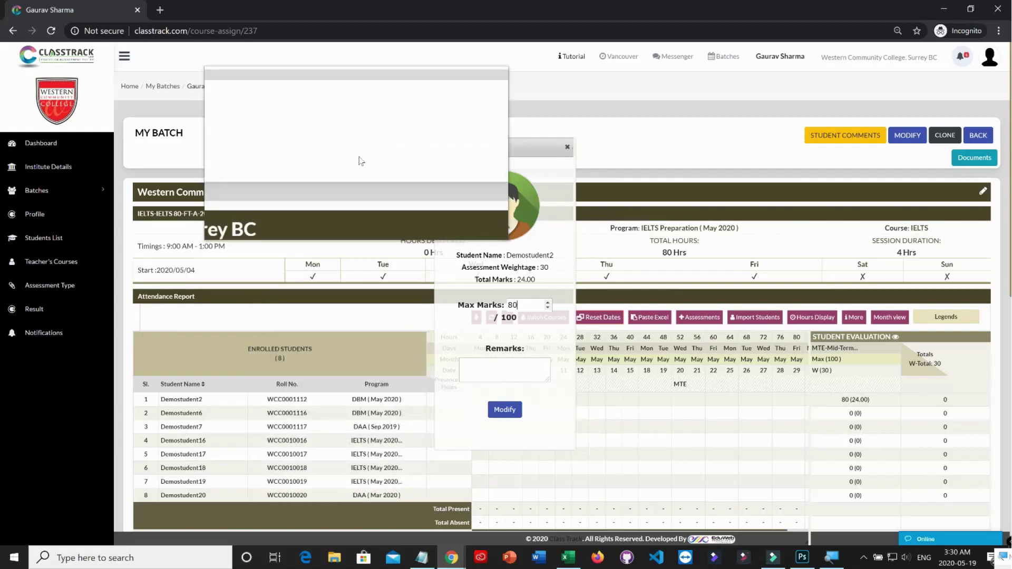
click(855, 416)
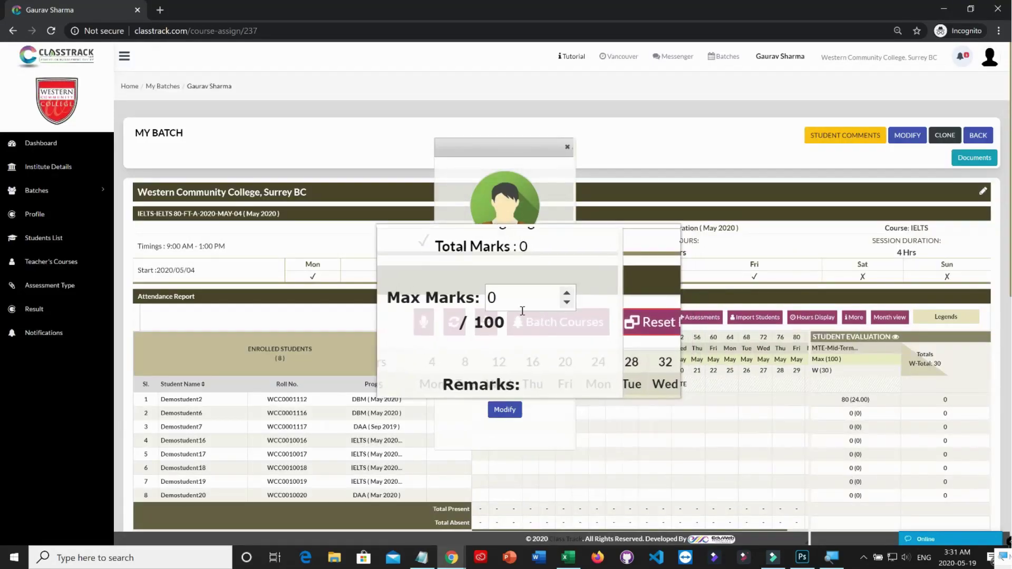
text(56)
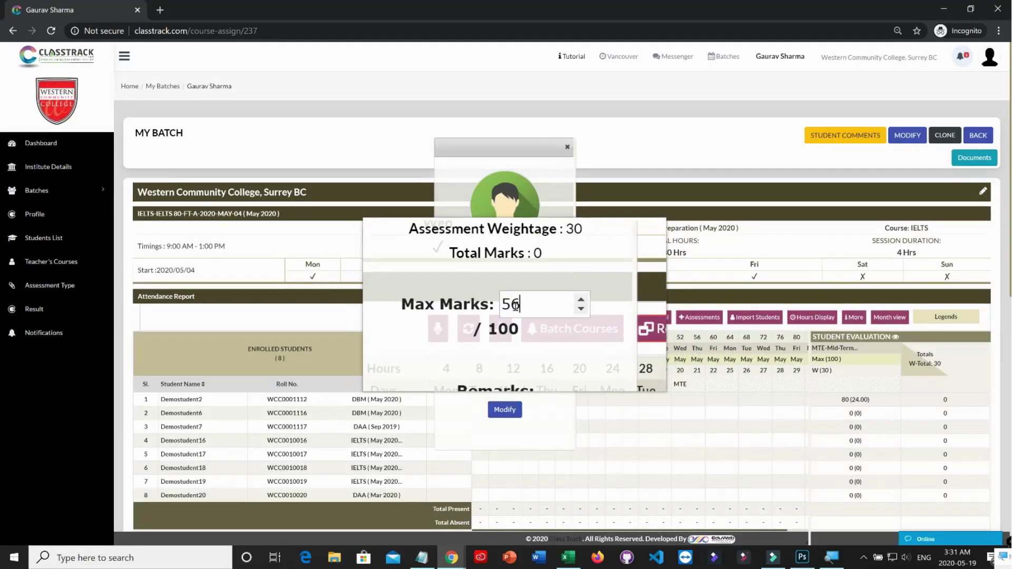
click(859, 428)
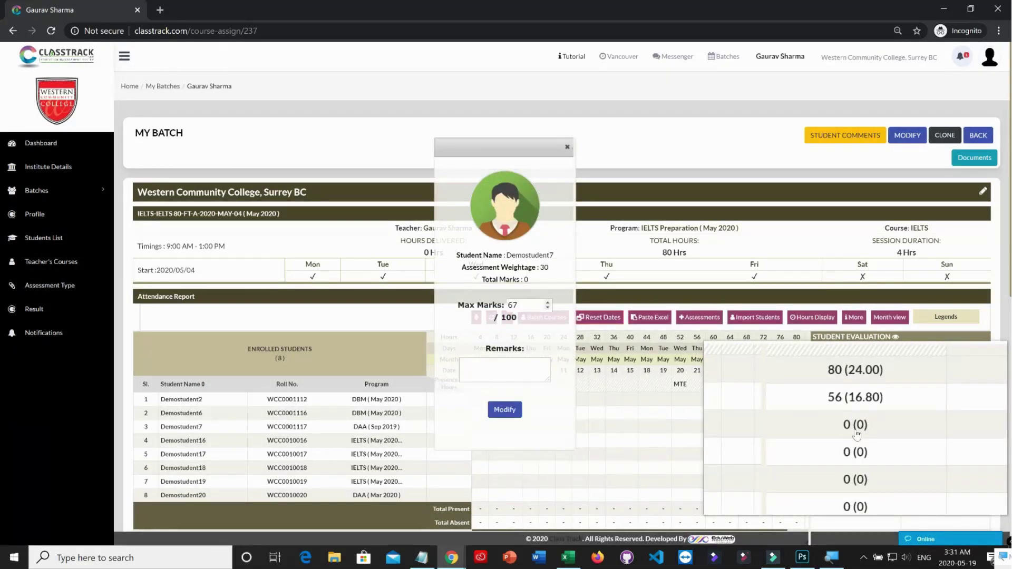
scroll(856, 435, down, 1)
click(857, 440)
text(780)
key(BackSpace)
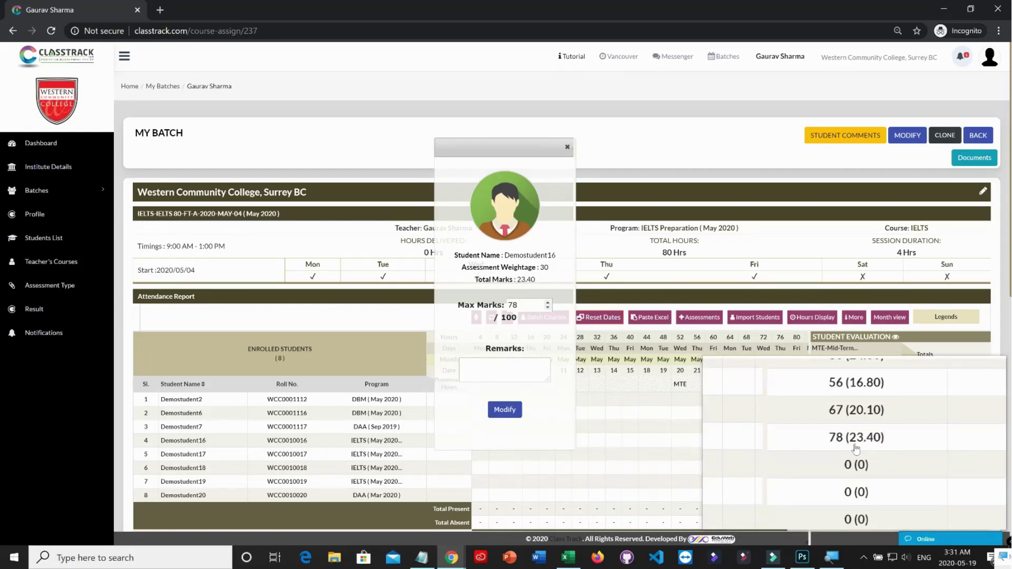
- Enter 10 as the fifth student's mid-term marks and save the entry
scroll(856, 454, down, 1)
click(858, 462)
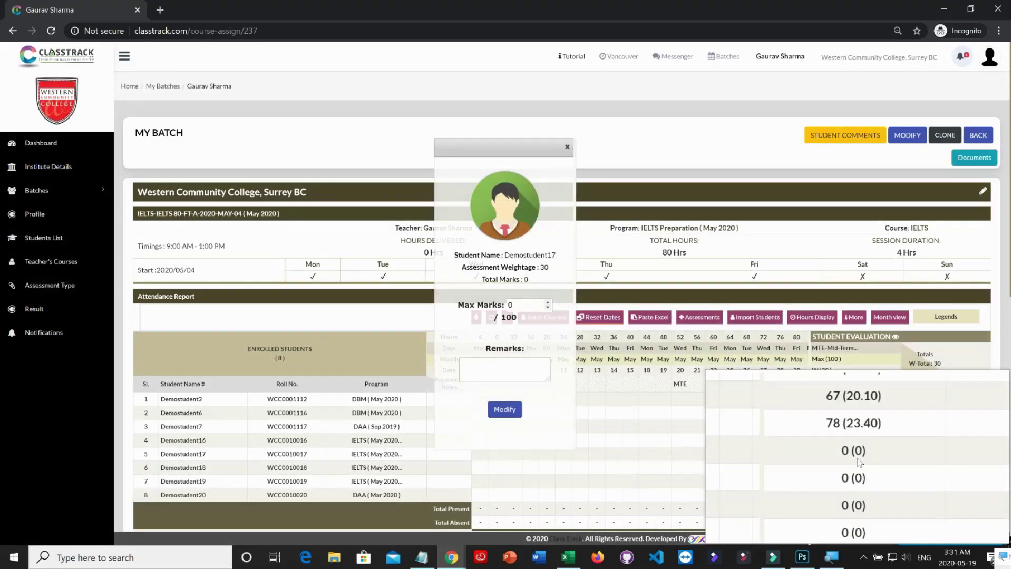
text(12)
key(Return)
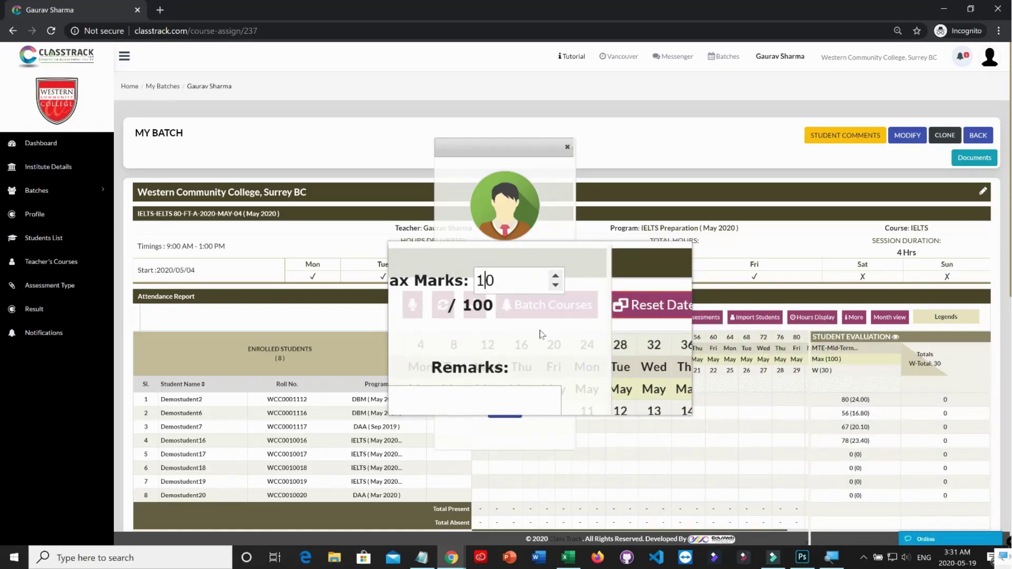
key(Return)
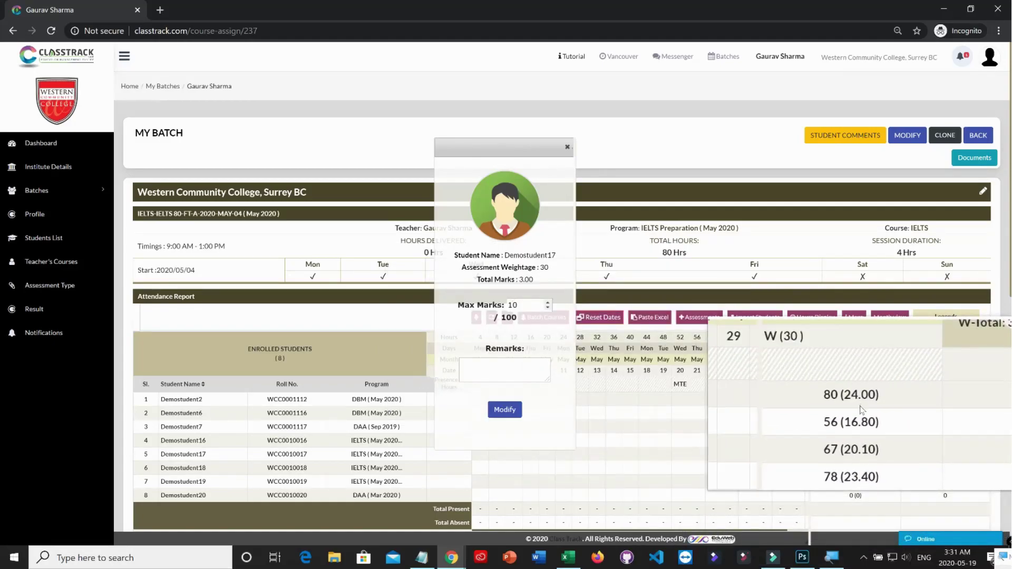
click(505, 410)
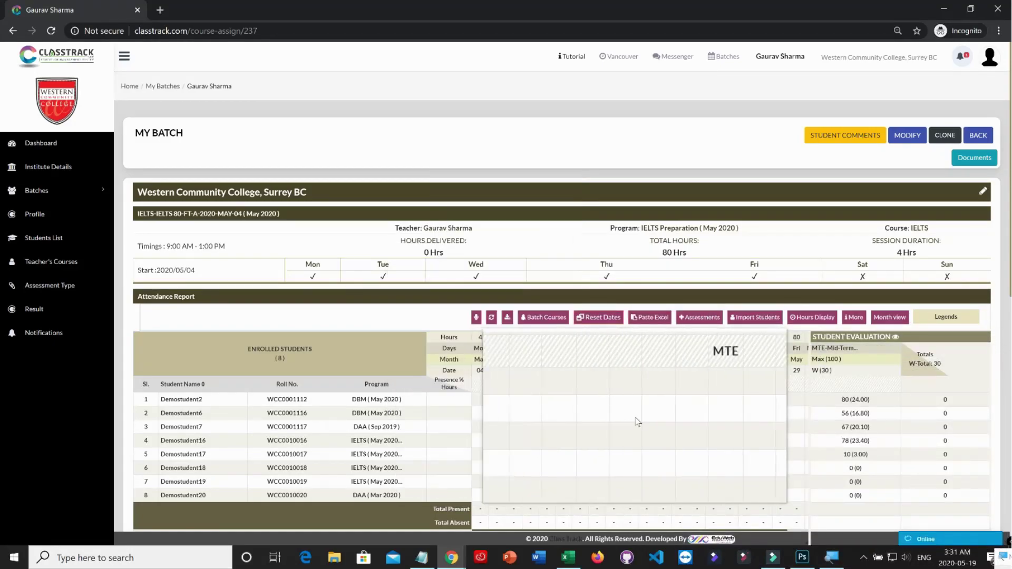